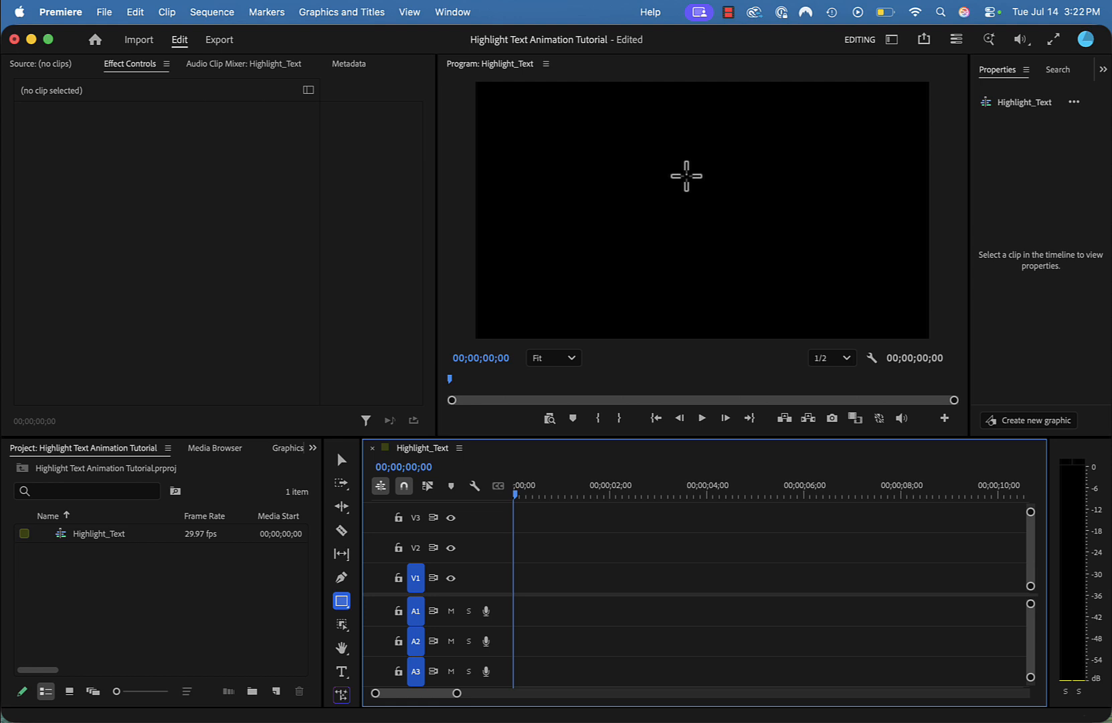
- Import the 04_Graphics folder into the project
right_click(239, 619)
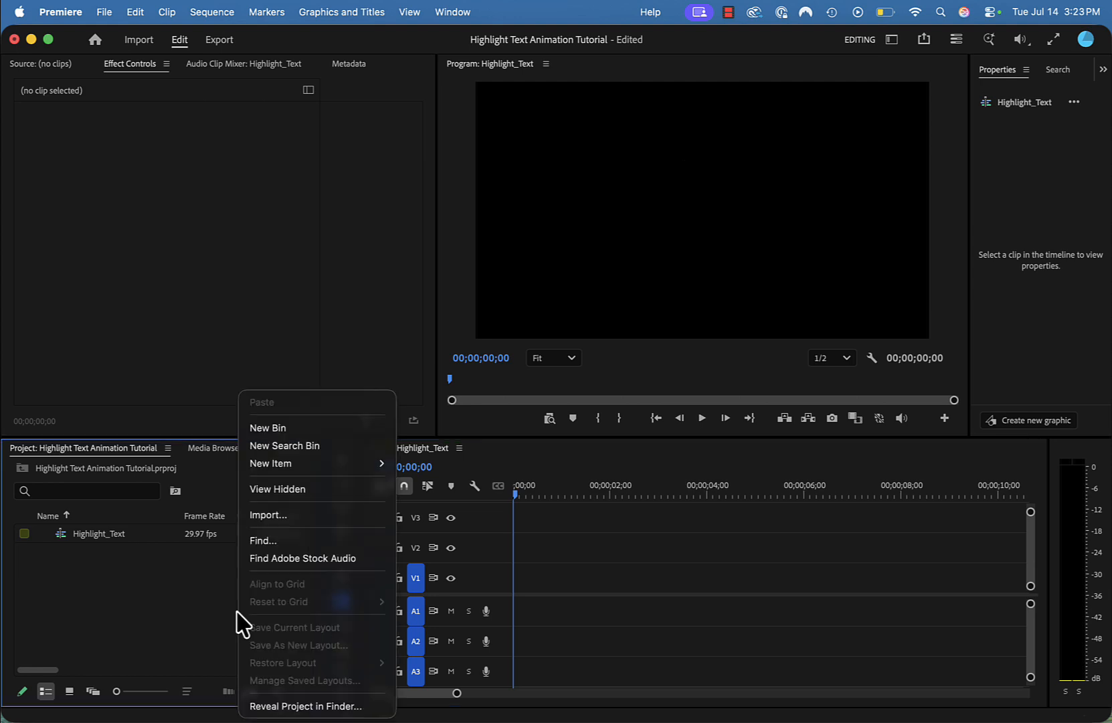
click(280, 519)
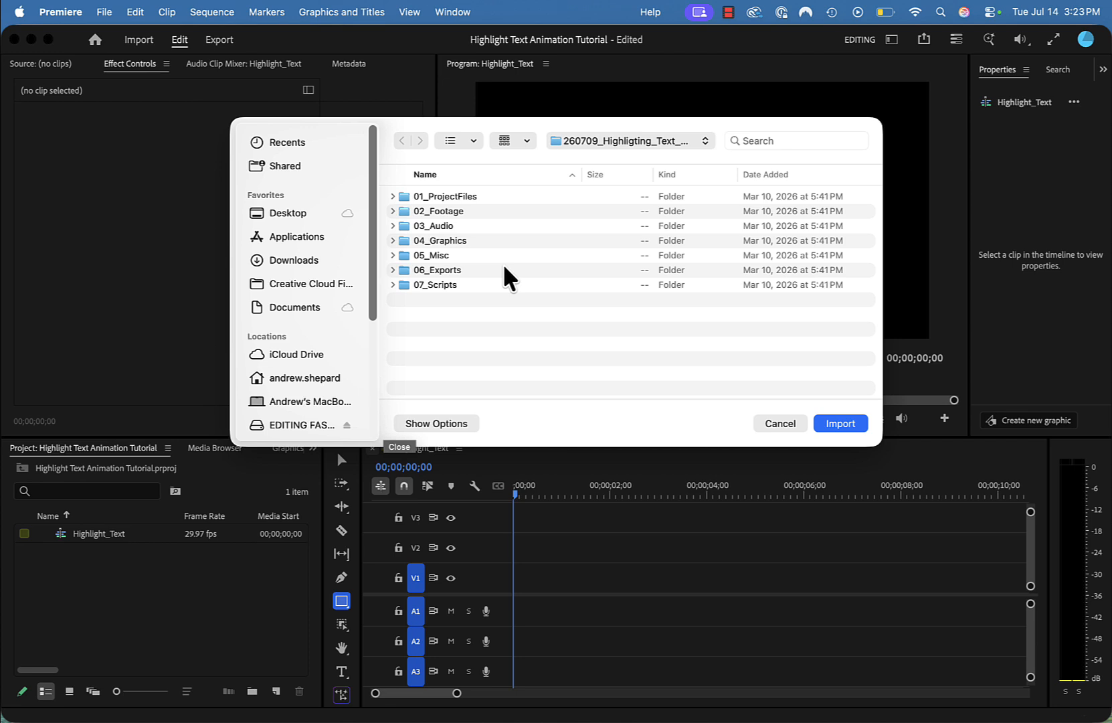
click(393, 239)
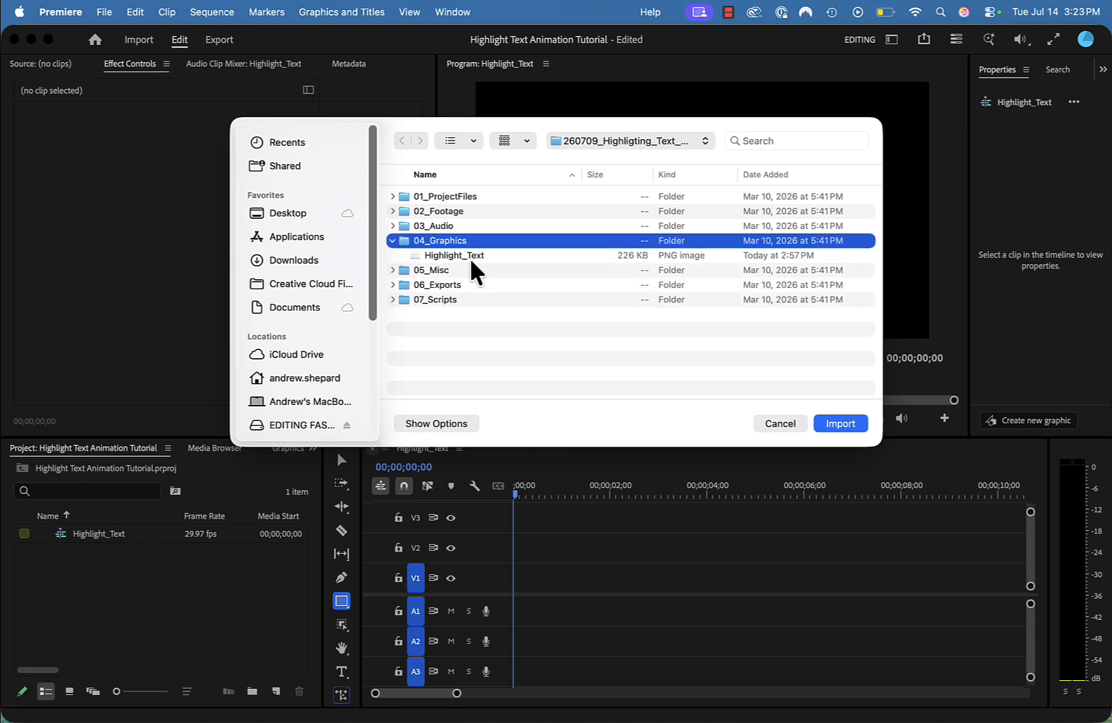
click(391, 240)
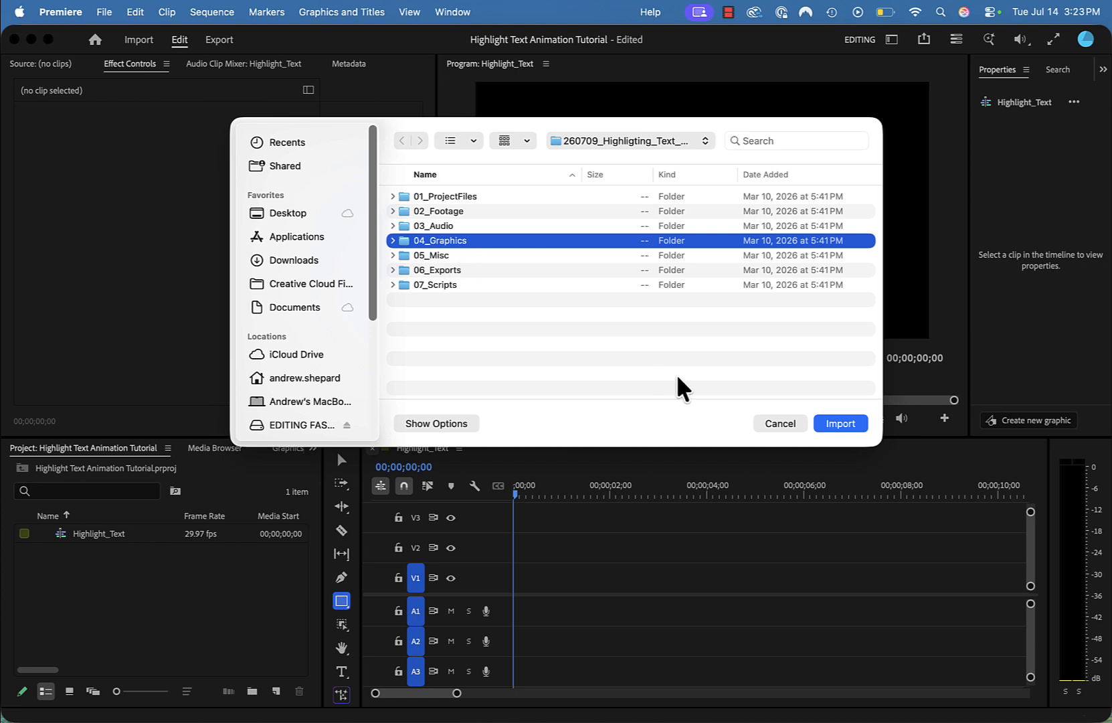
click(844, 423)
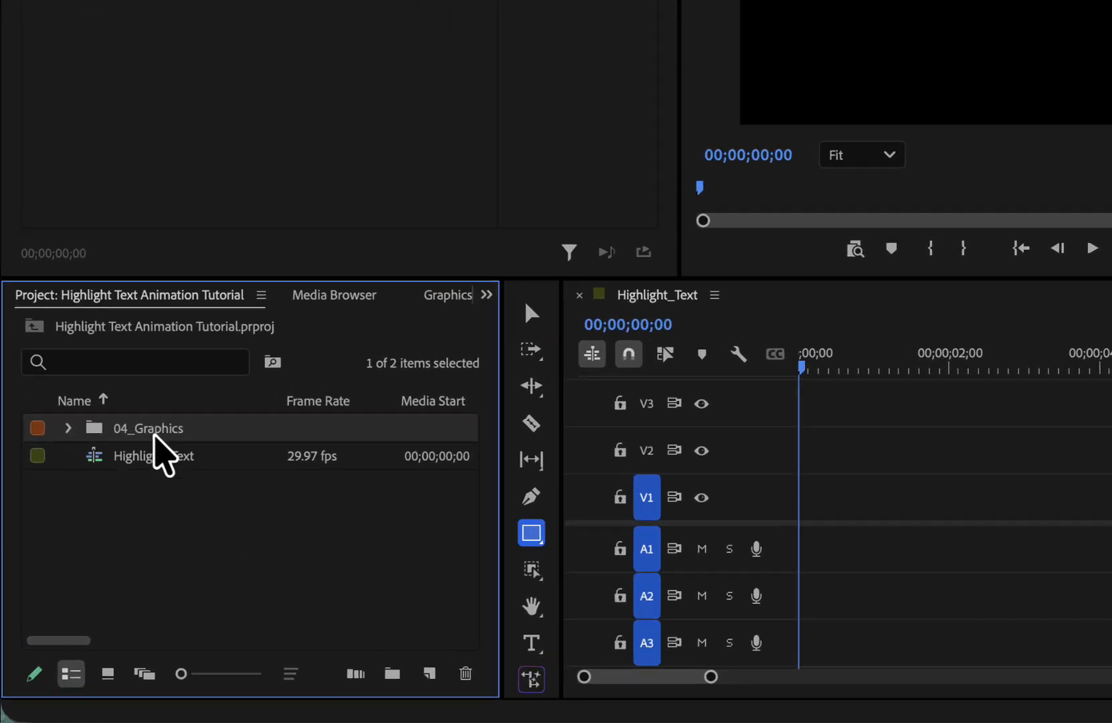
- Place Highlight_Text.png from the 04_Graphics bin on video track V1 at the start of the Highlight_Text sequence
click(45, 530)
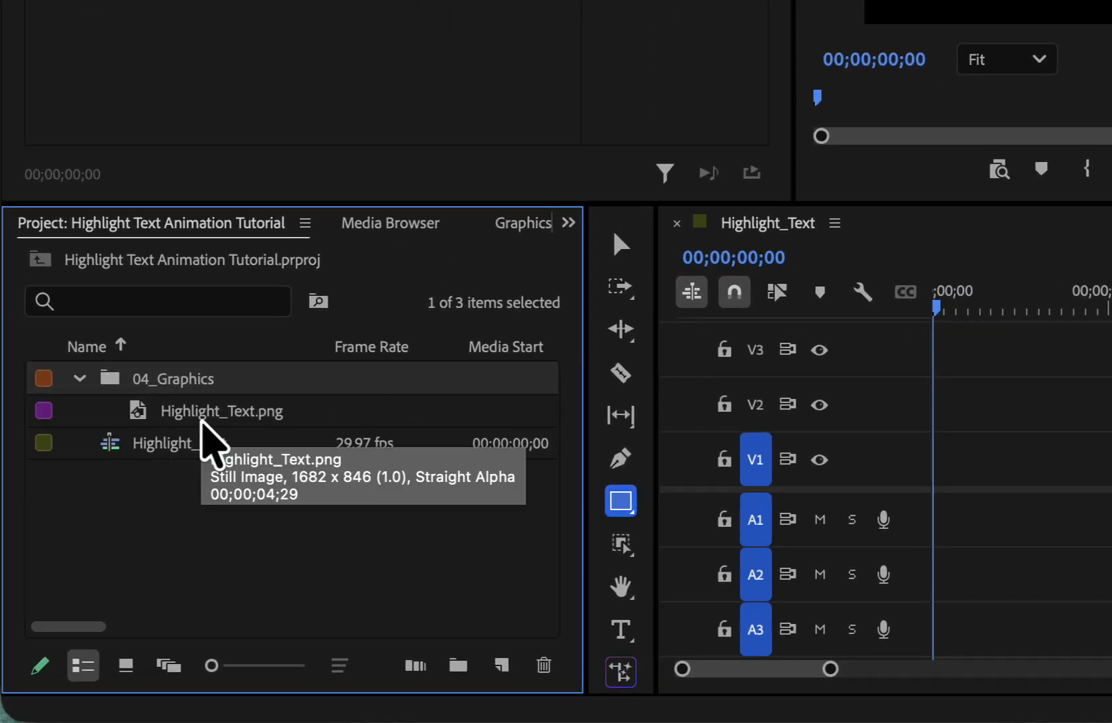
drag(189, 414, 616, 418)
drag(506, 463, 766, 521)
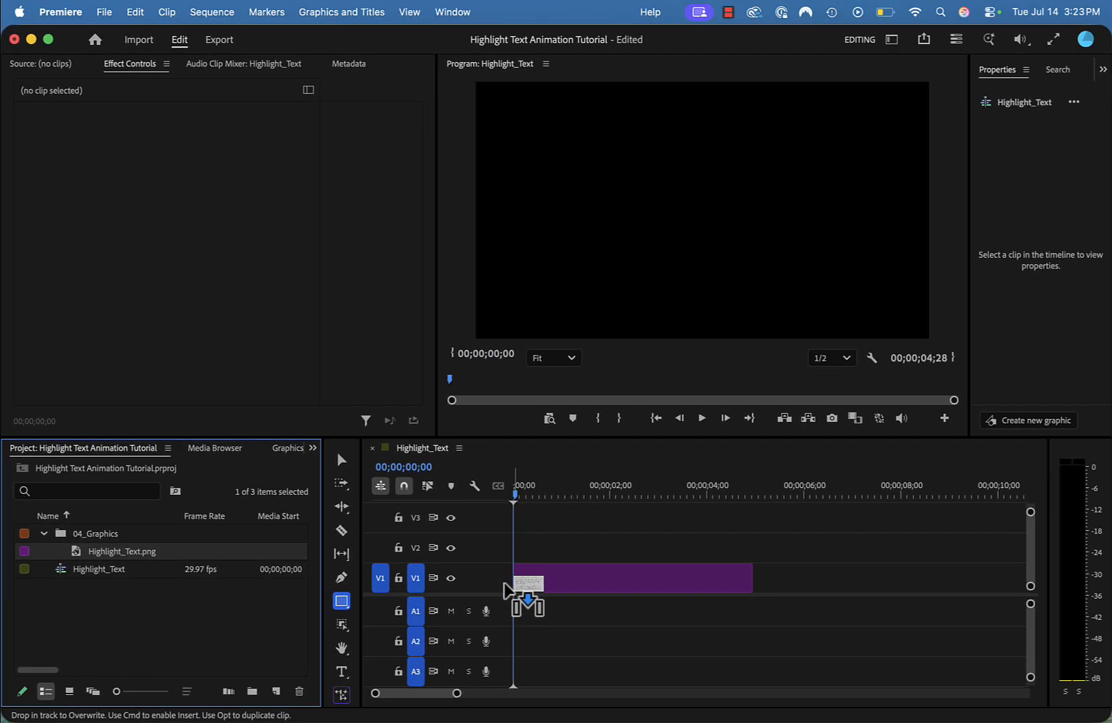
drag(508, 589, 510, 591)
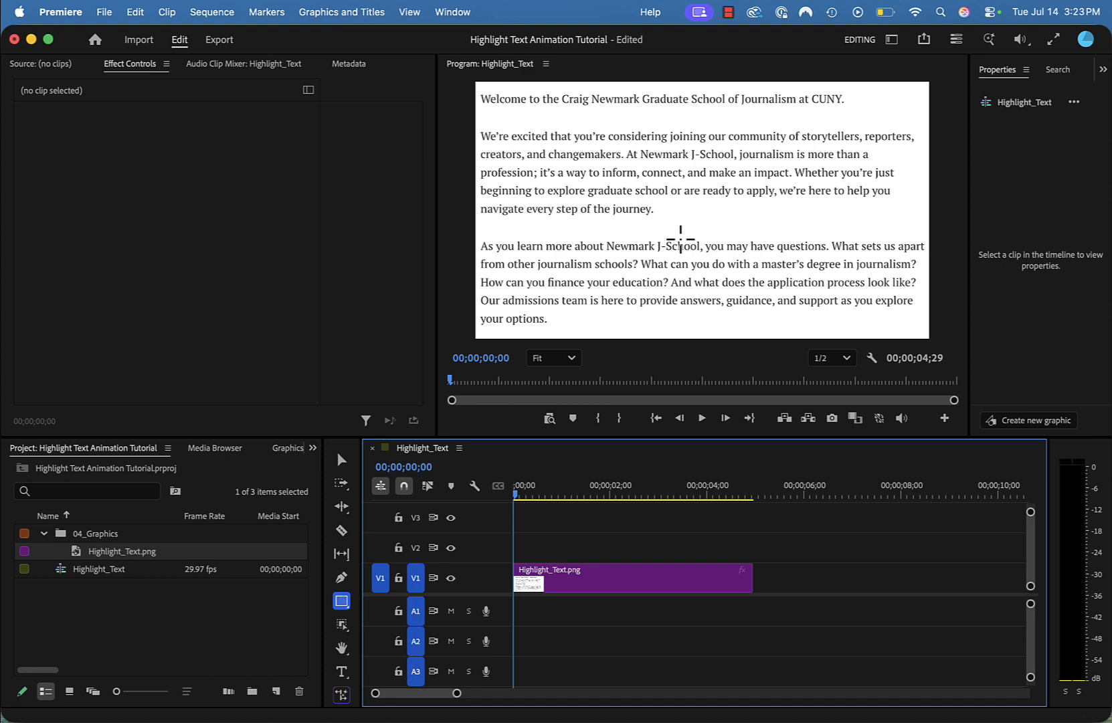
- Draw a rectangle with the Rectangle tool covering the words "At Newmark J-School, journalism is more than a" in the second paragraph
key(v)
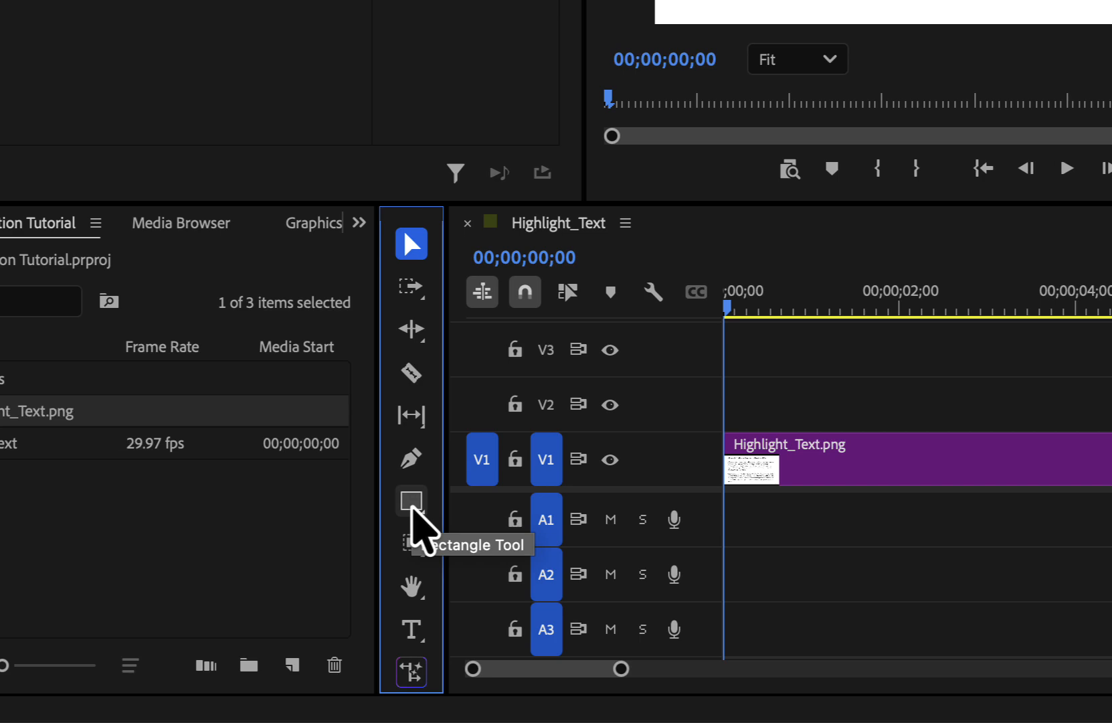
click(412, 502)
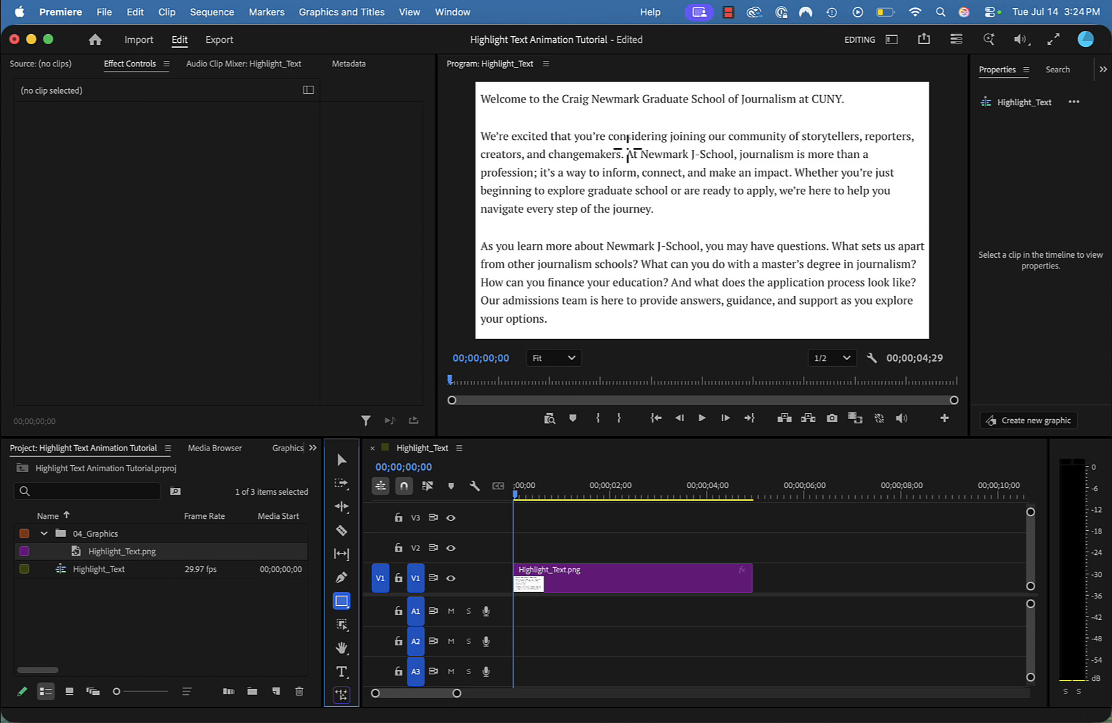
mouse_move(627, 149)
mouse_down()
mouse_move(856, 173)
mouse_move(872, 164)
mouse_up()
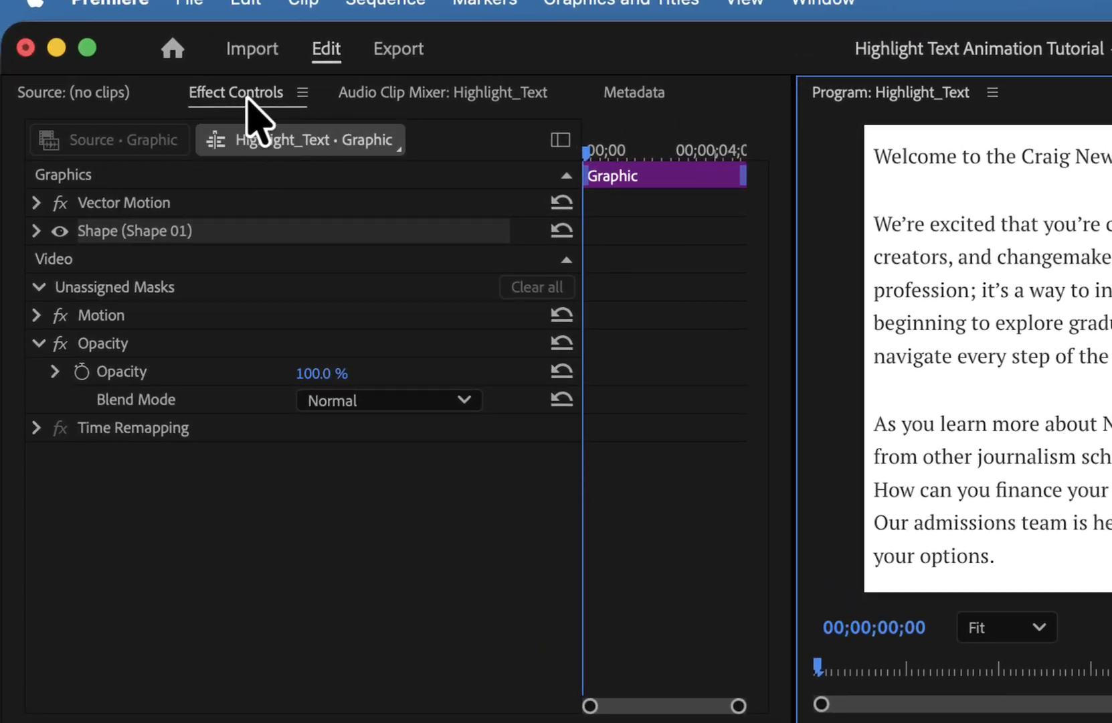
- Change the fill of the rectangle shape in the Graphic clip to bright yellow, FBFD05
click(124, 94)
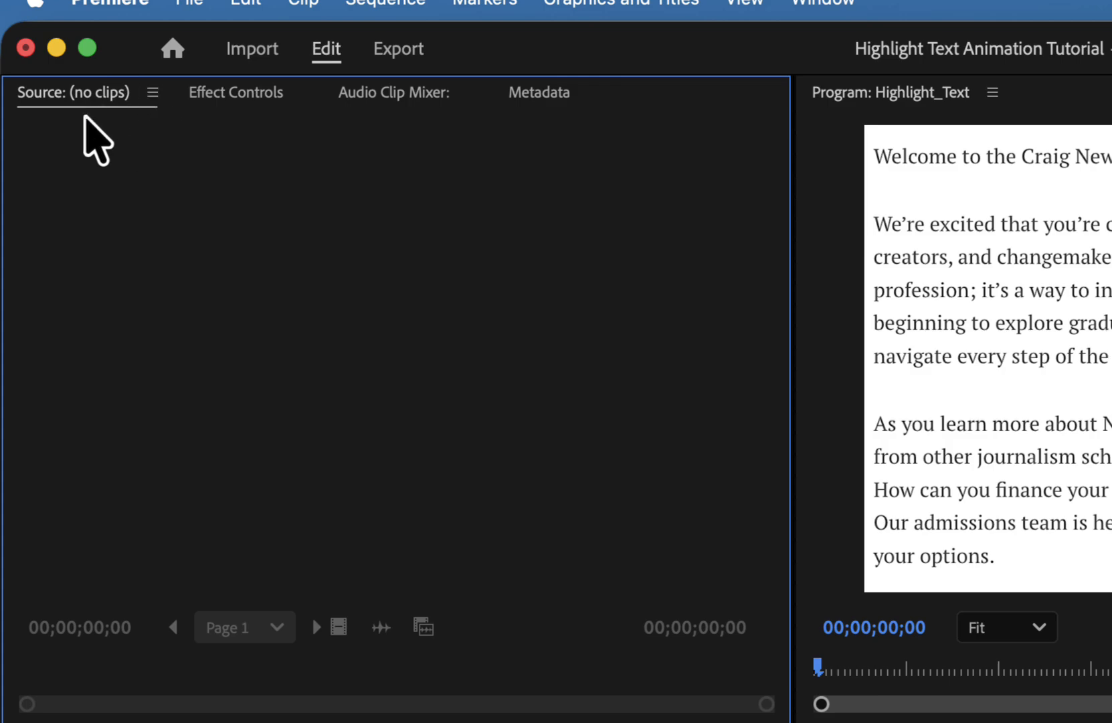
click(235, 93)
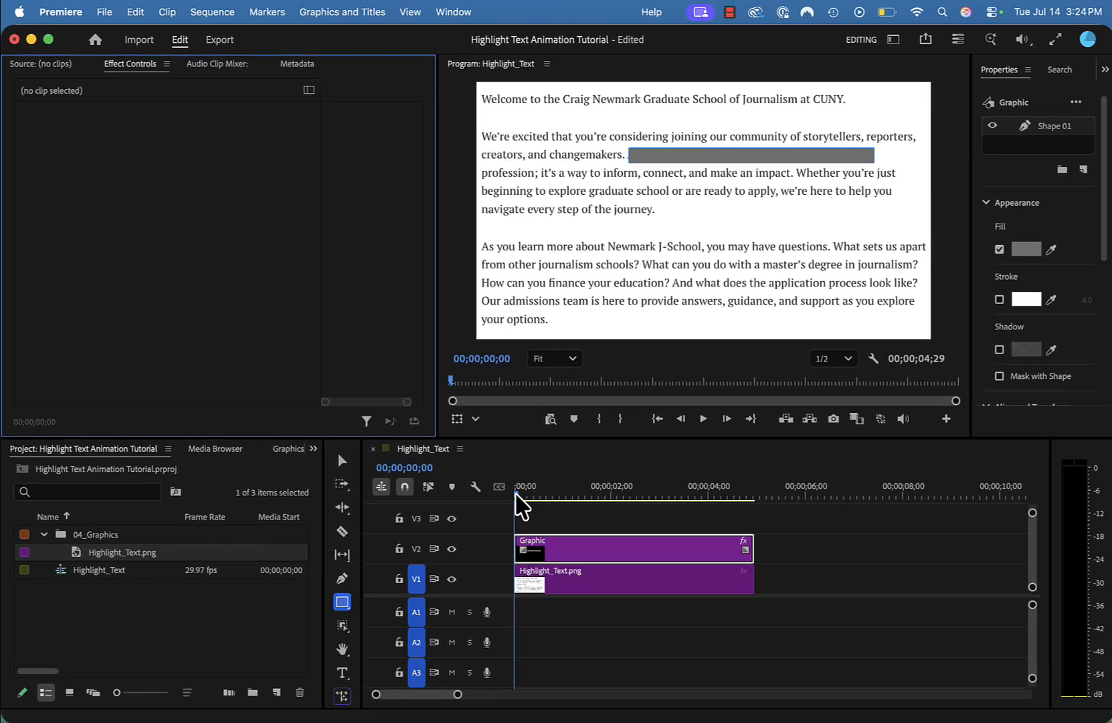
click(586, 545)
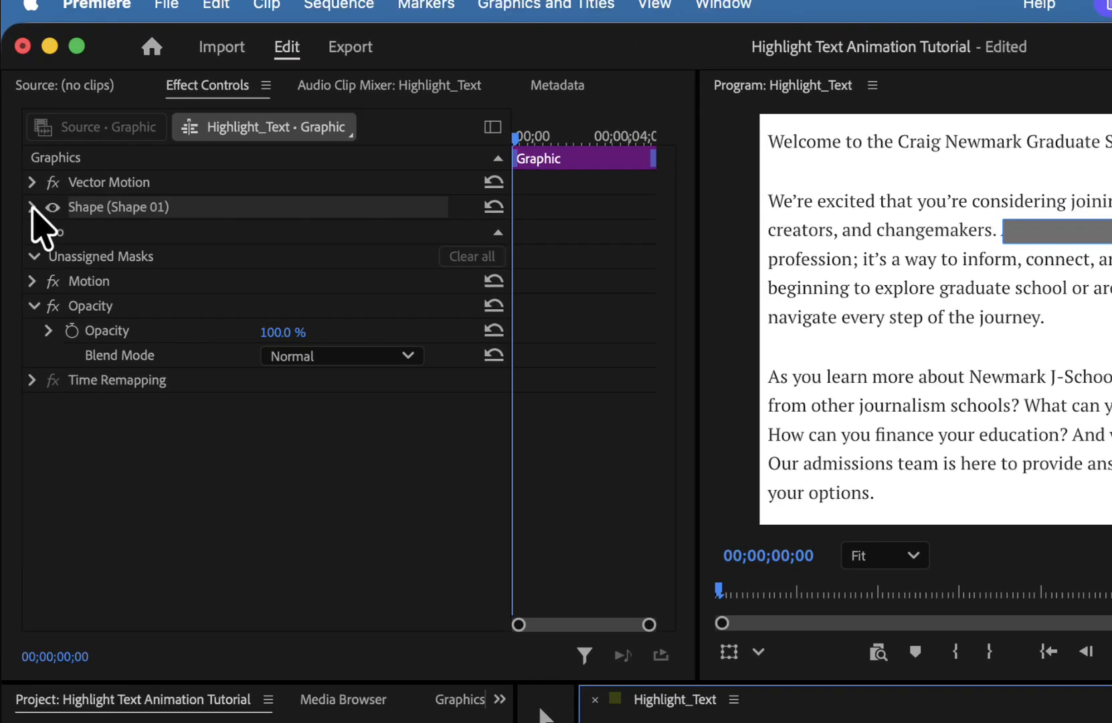
click(20, 139)
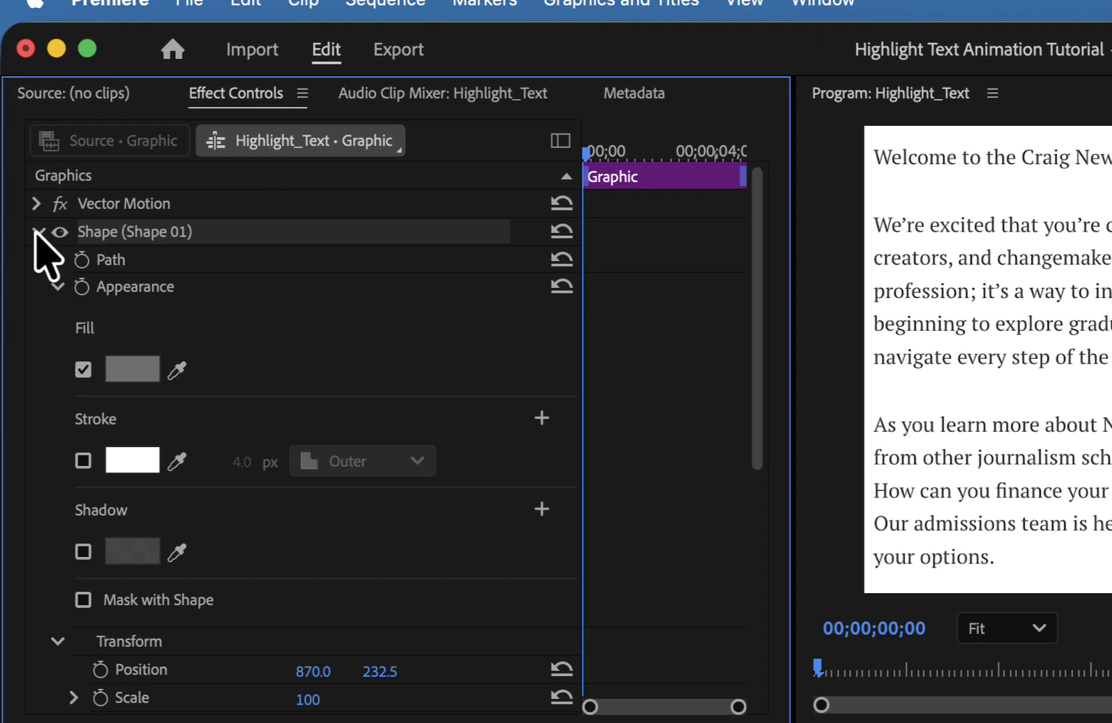
click(152, 377)
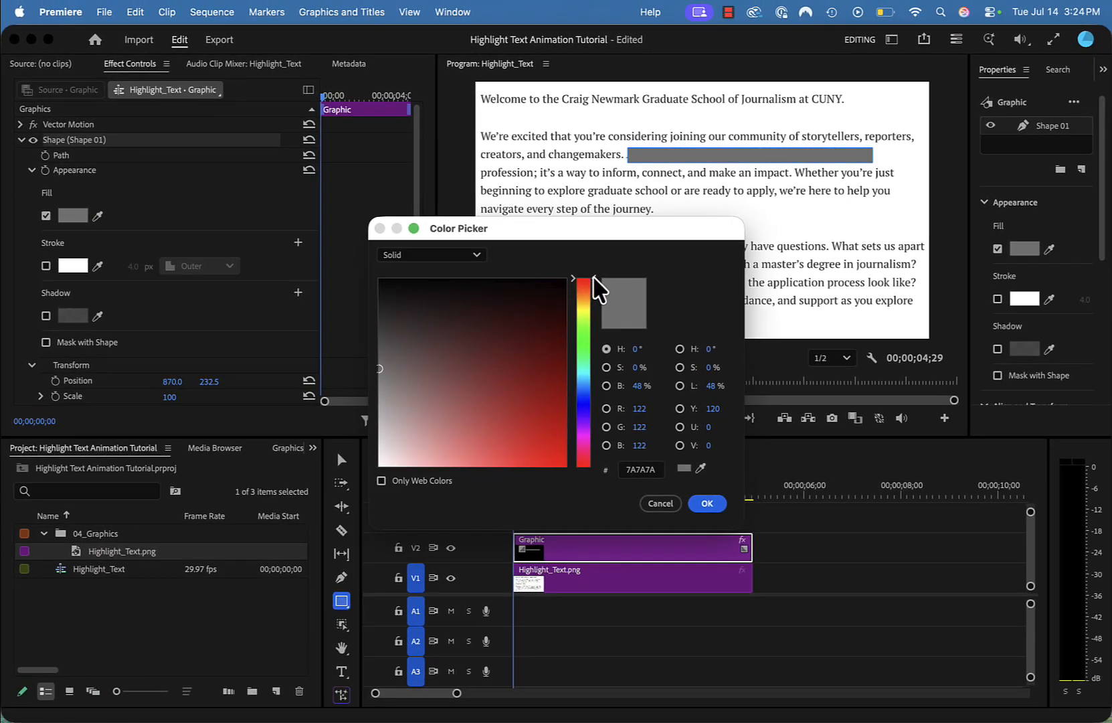
drag(594, 277, 590, 306)
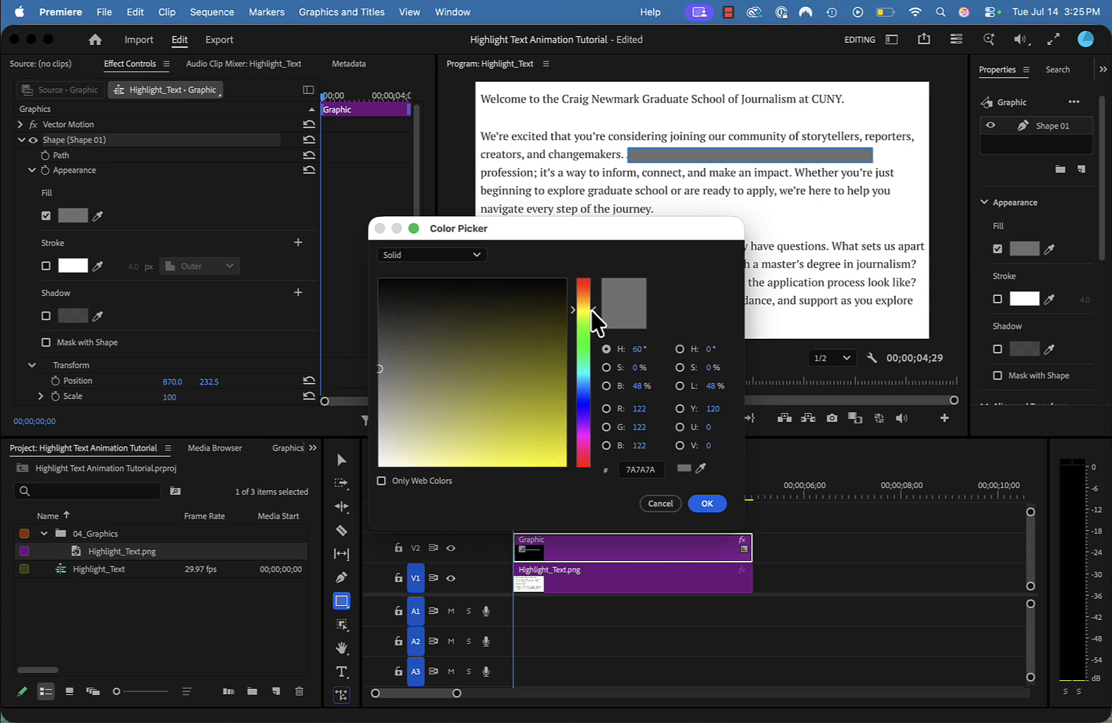
mouse_move(474, 409)
mouse_down()
mouse_move(469, 443)
mouse_move(561, 464)
mouse_up()
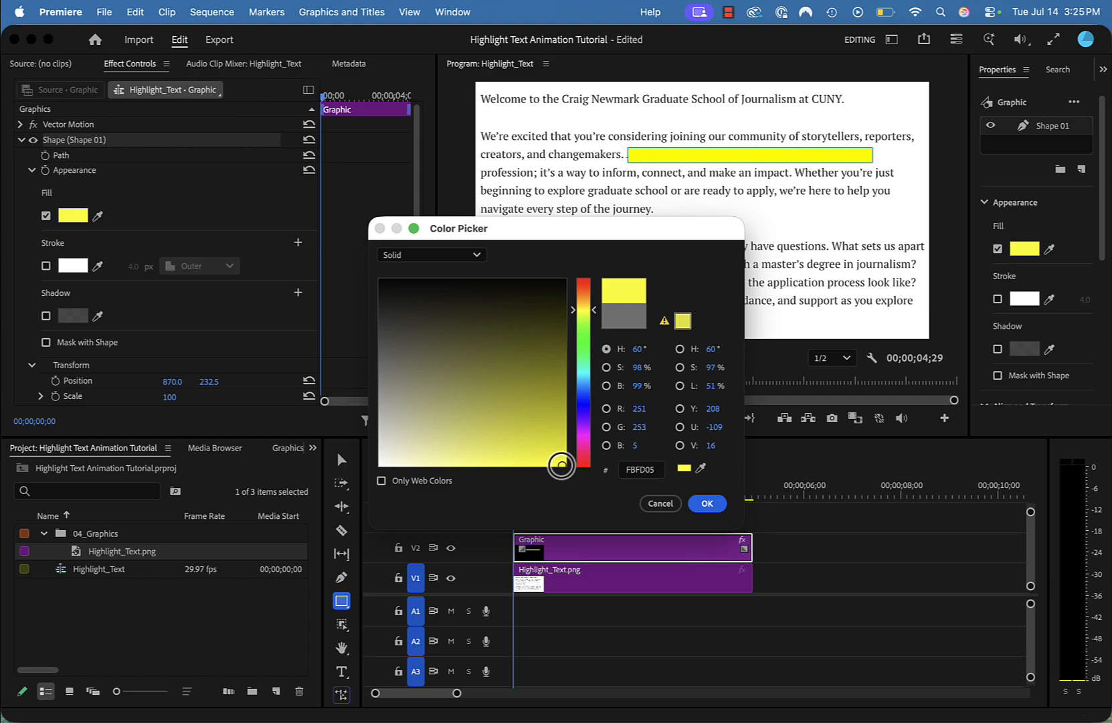
click(708, 504)
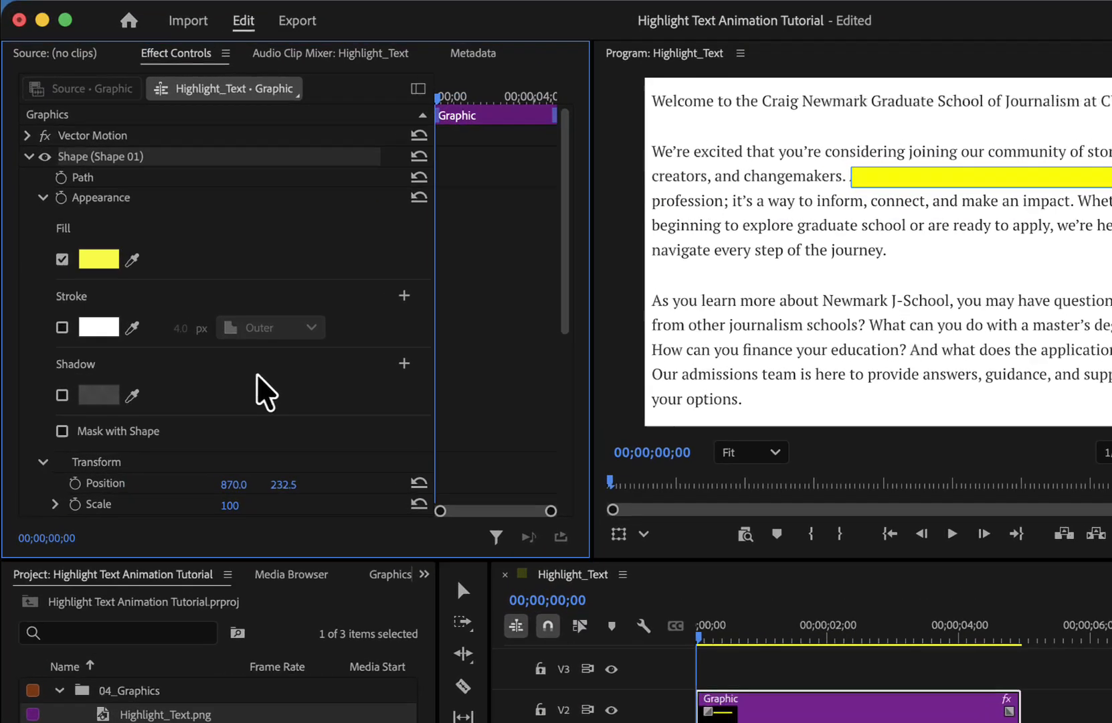
- Set the Graphic clip's opacity blend mode to Multiply
scroll(182, 212, down, 5)
scroll(329, 310, down, 4)
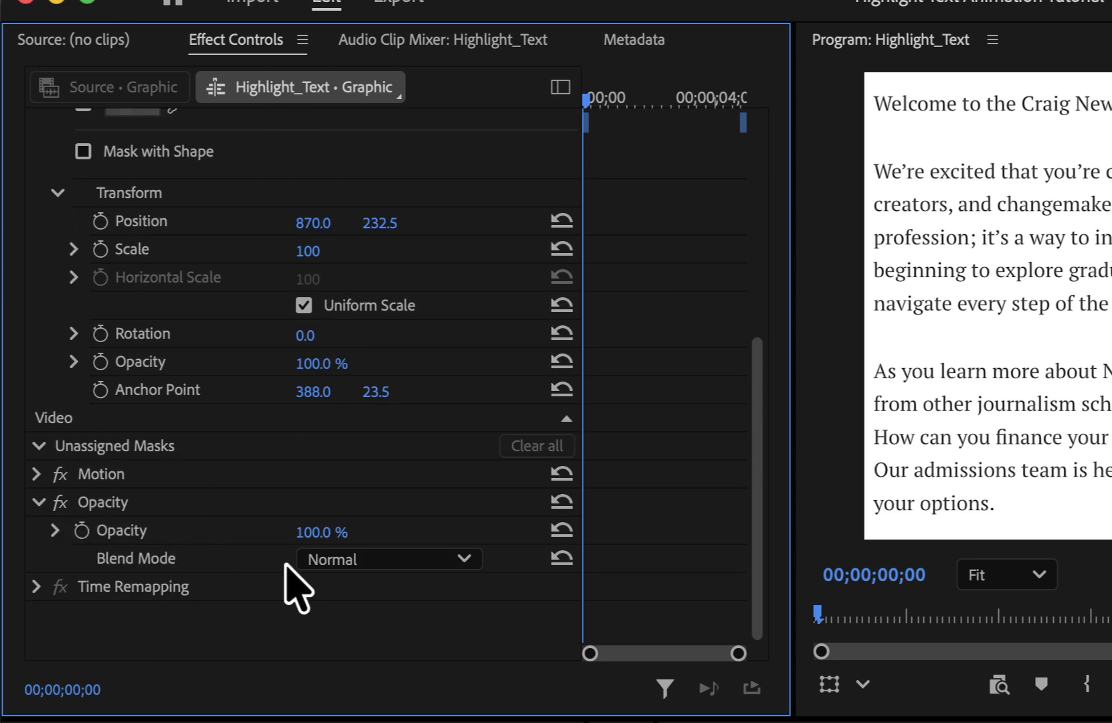
click(459, 568)
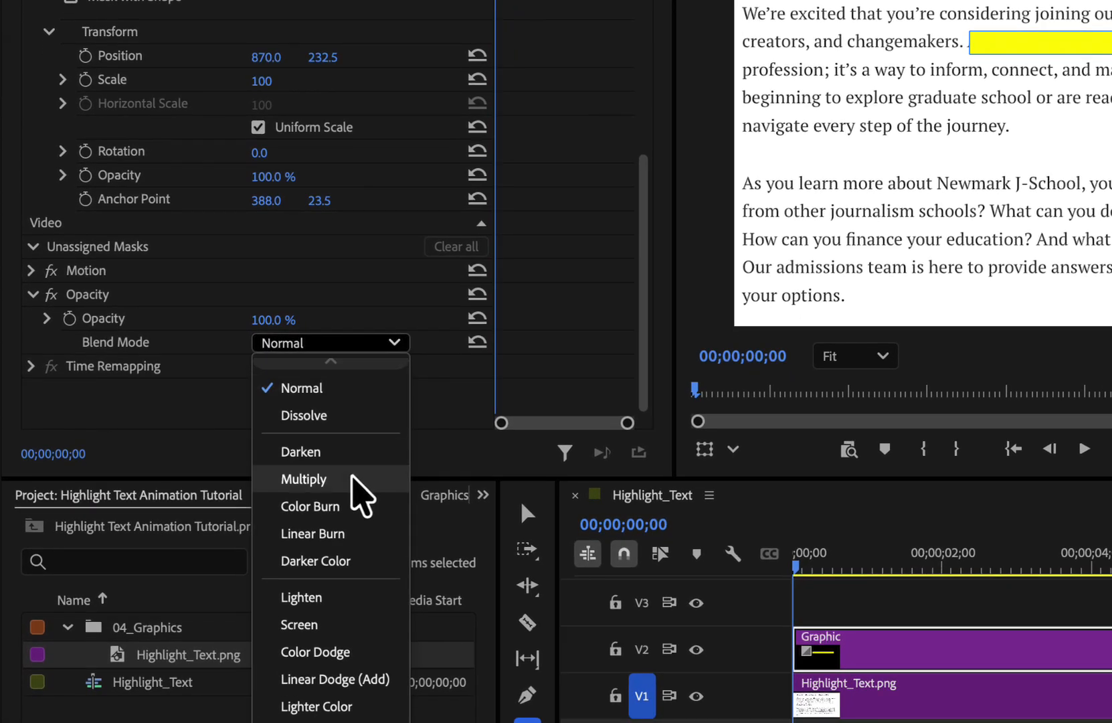
click(353, 478)
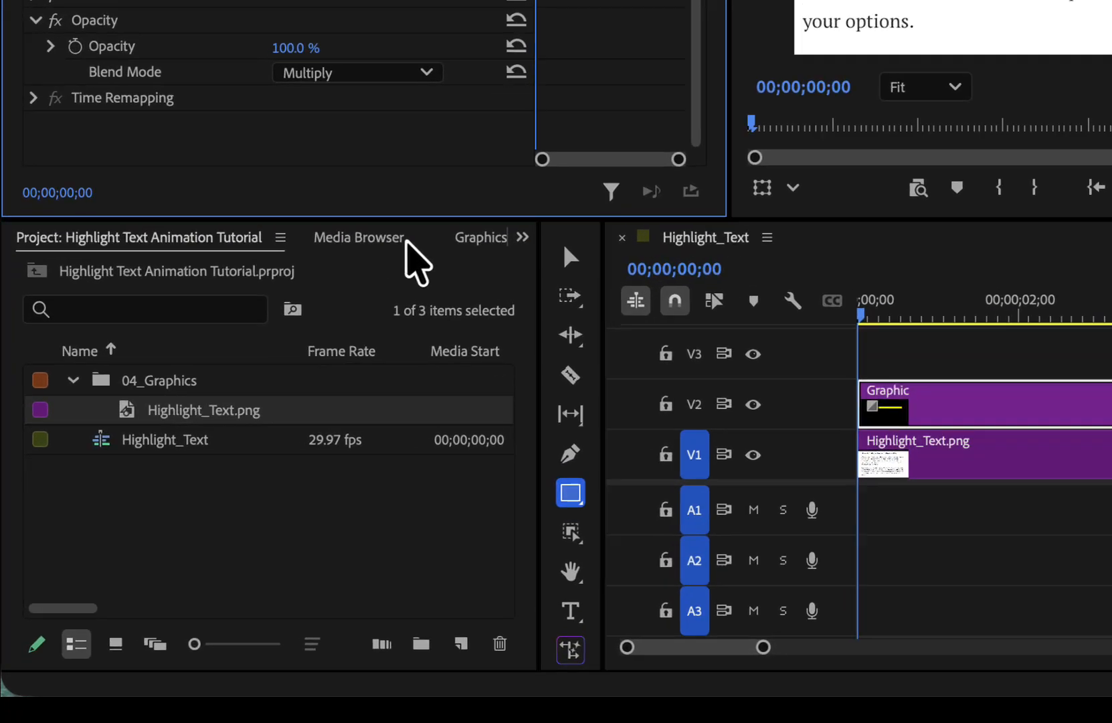
- Search the effects for "crop" and apply the legacy Crop video effect to the Graphic clip on V2
scroll(443, 196, down, 5)
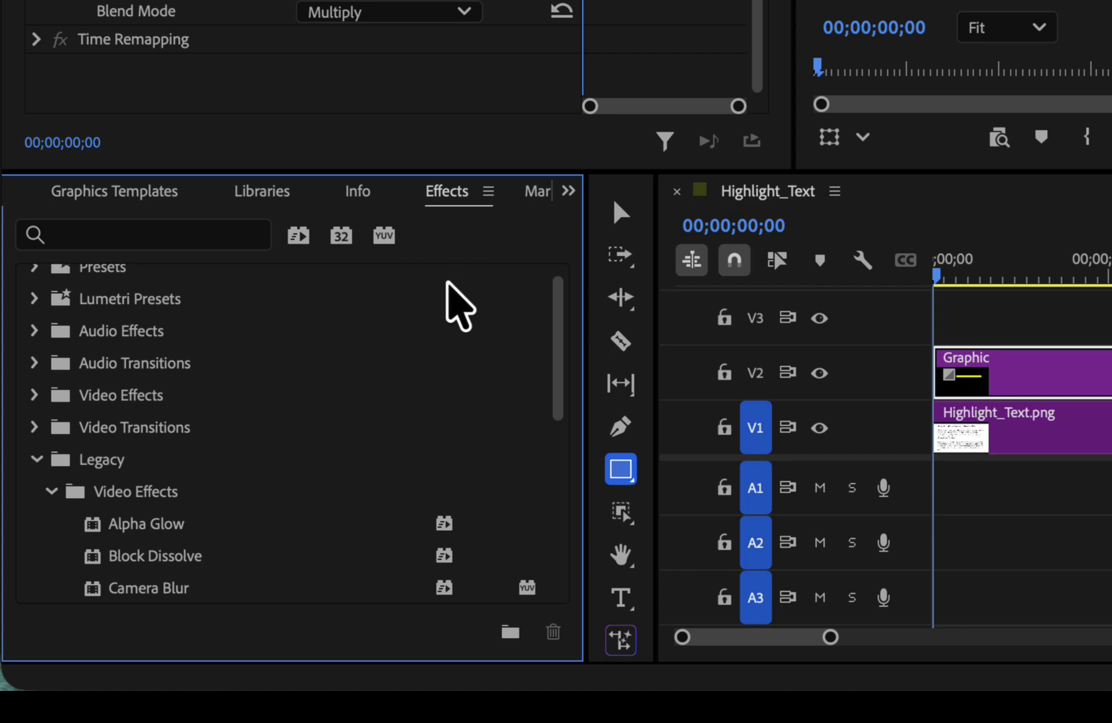
click(147, 226)
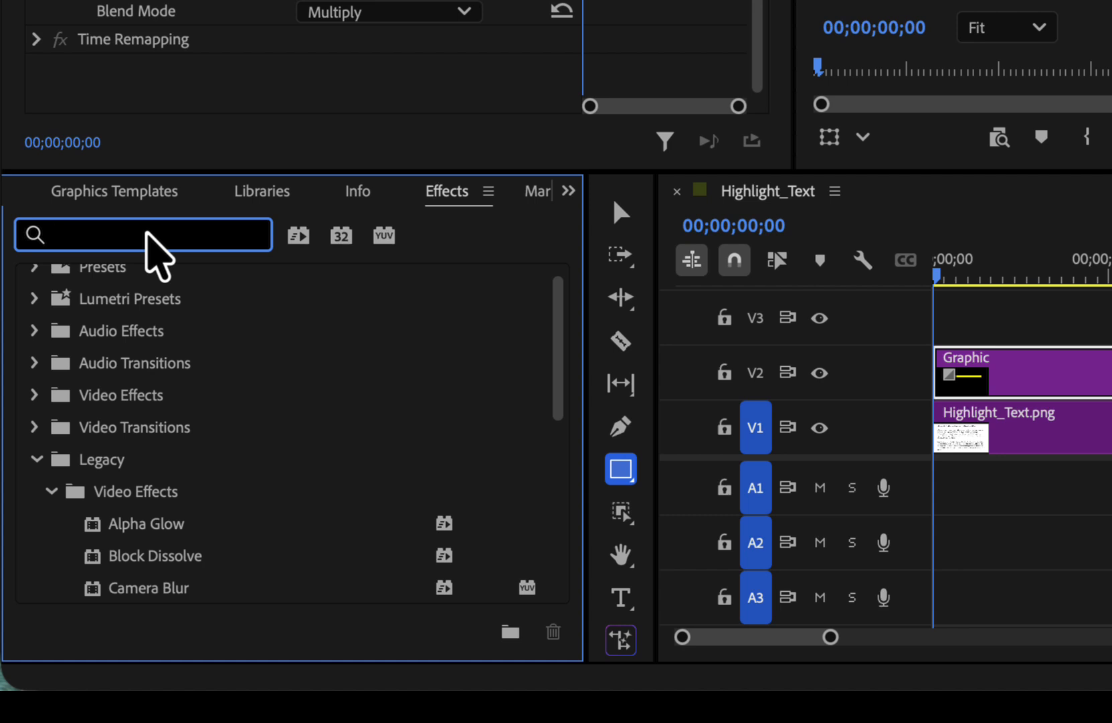
text(crop)
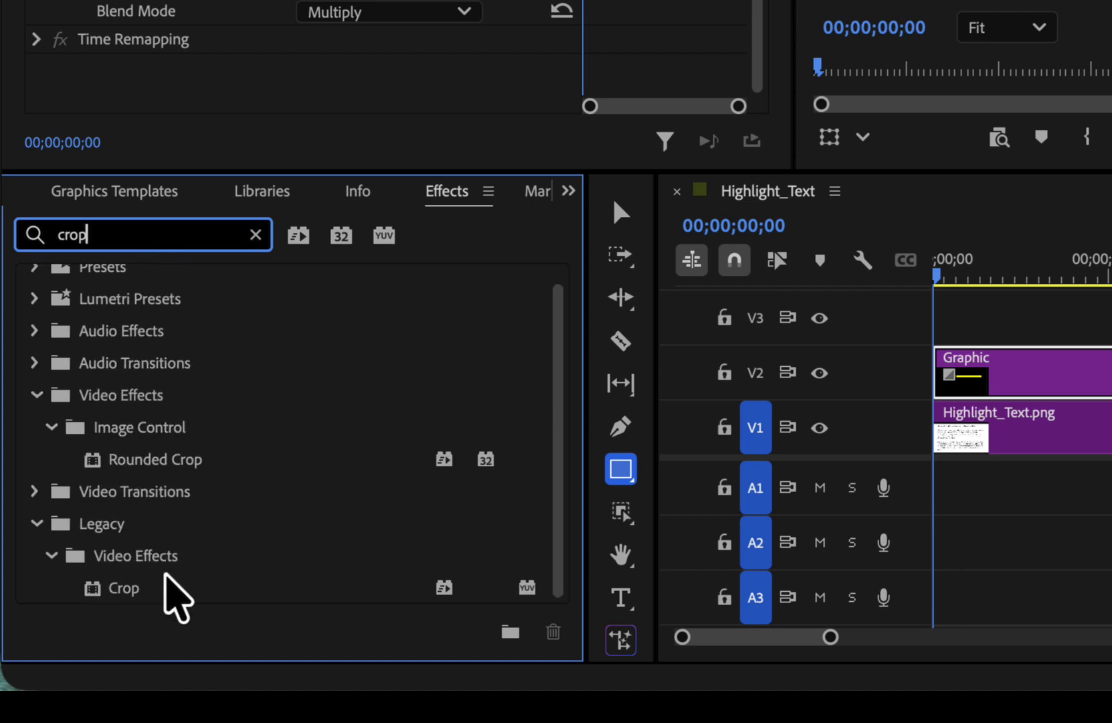
click(114, 592)
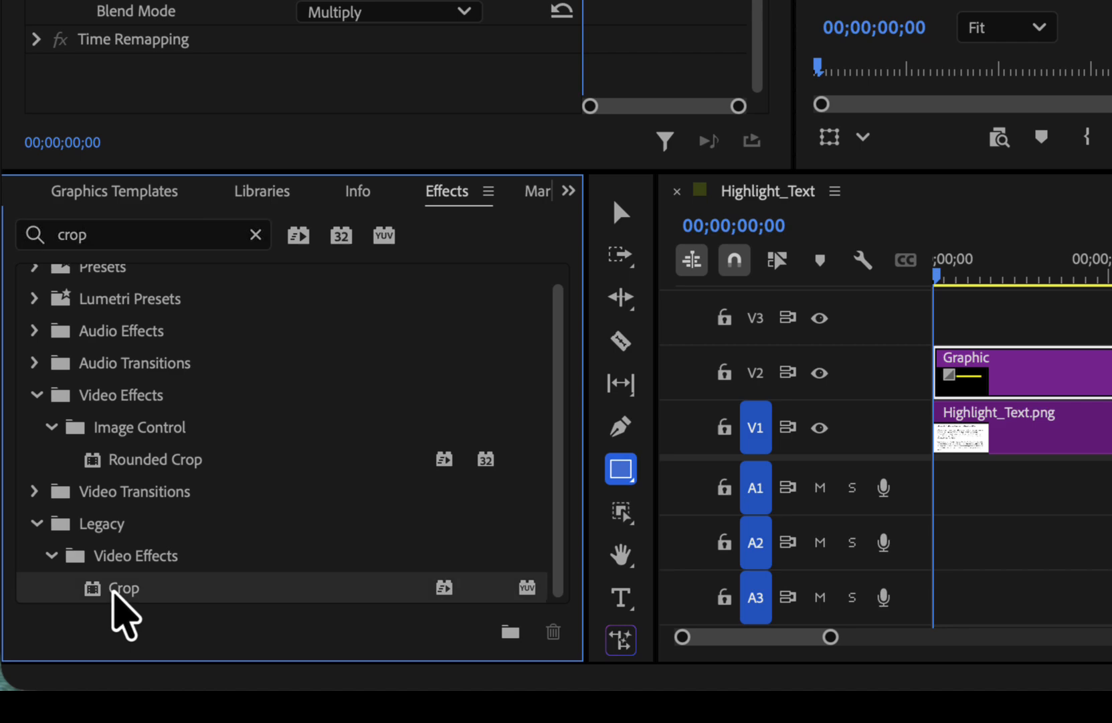
drag(91, 592, 1055, 396)
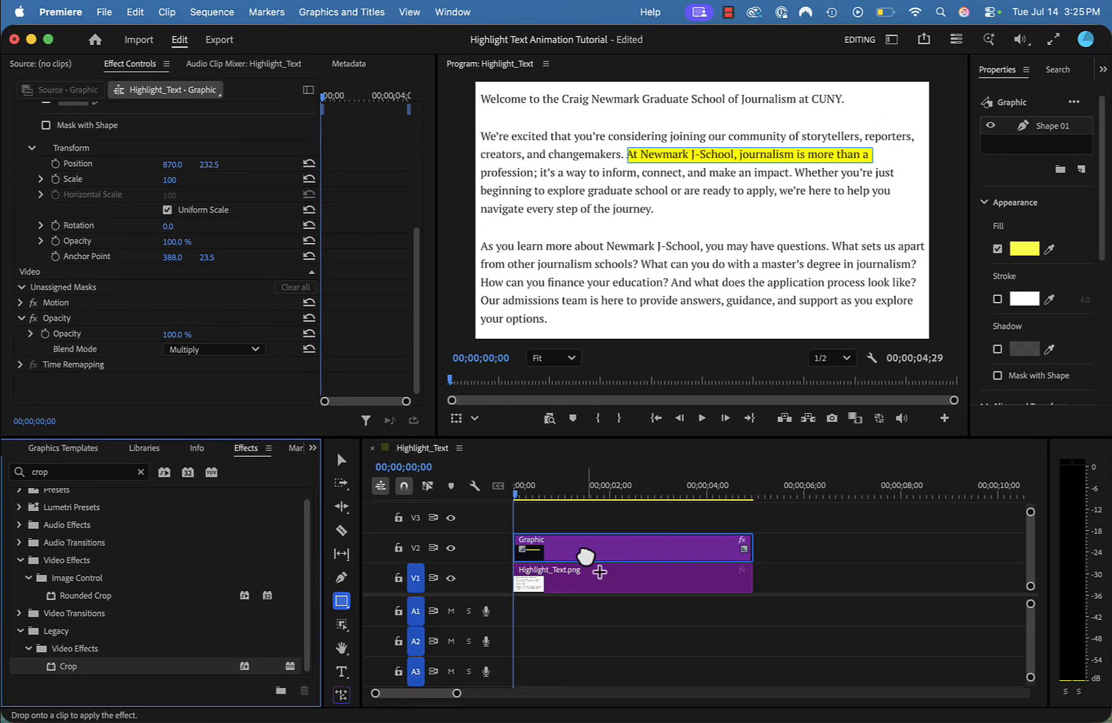
drag(585, 555, 585, 555)
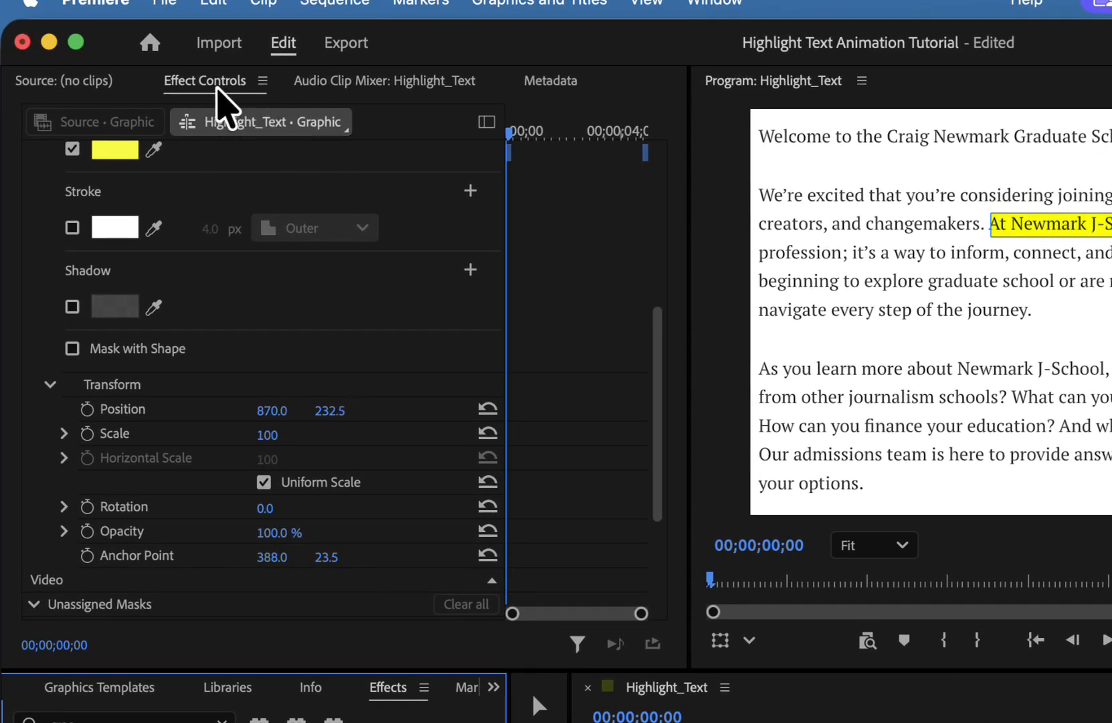
- At the start of the clip, crop the graphic's right side to 67.1 % to hide the highlight, and enable keyframing for Right
scroll(383, 365, up, 10)
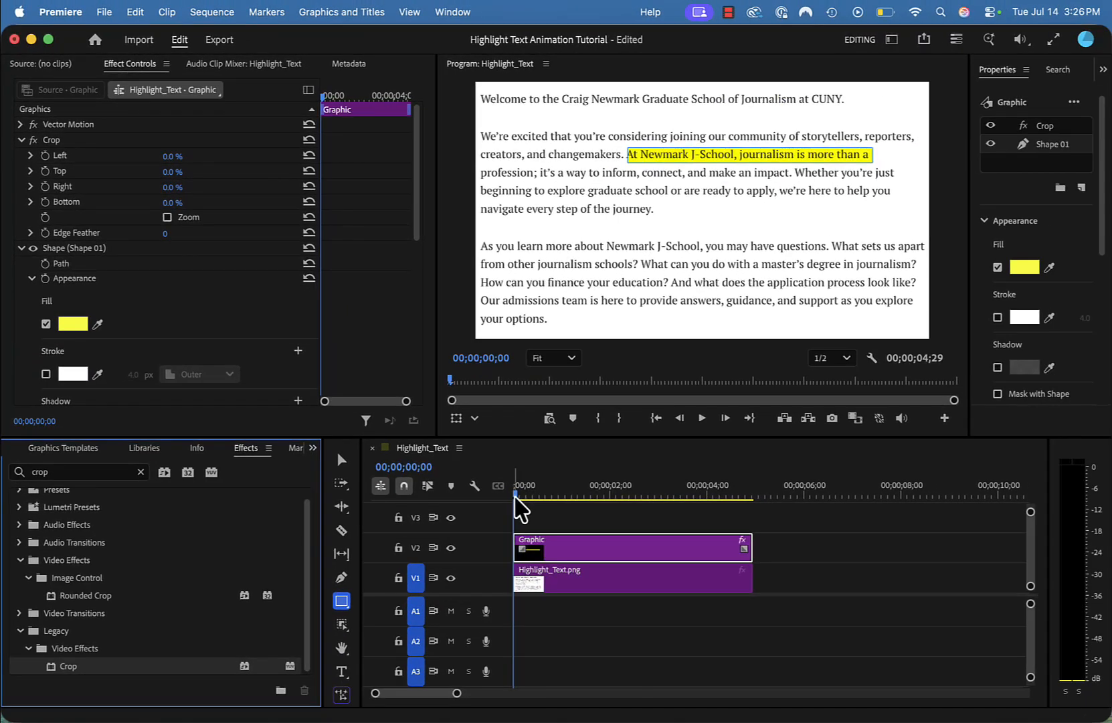
mouse_move(595, 567)
mouse_down()
mouse_move(628, 569)
mouse_move(582, 568)
mouse_up()
mouse_move(508, 507)
mouse_down()
mouse_move(556, 509)
mouse_move(501, 509)
mouse_up()
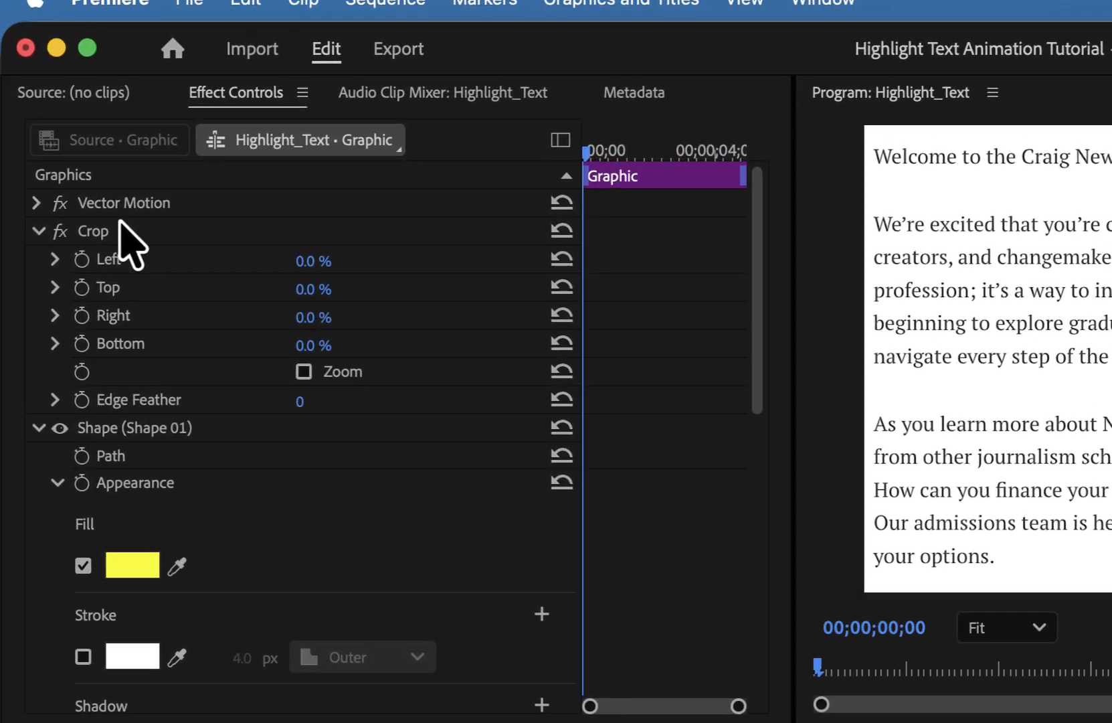
click(54, 142)
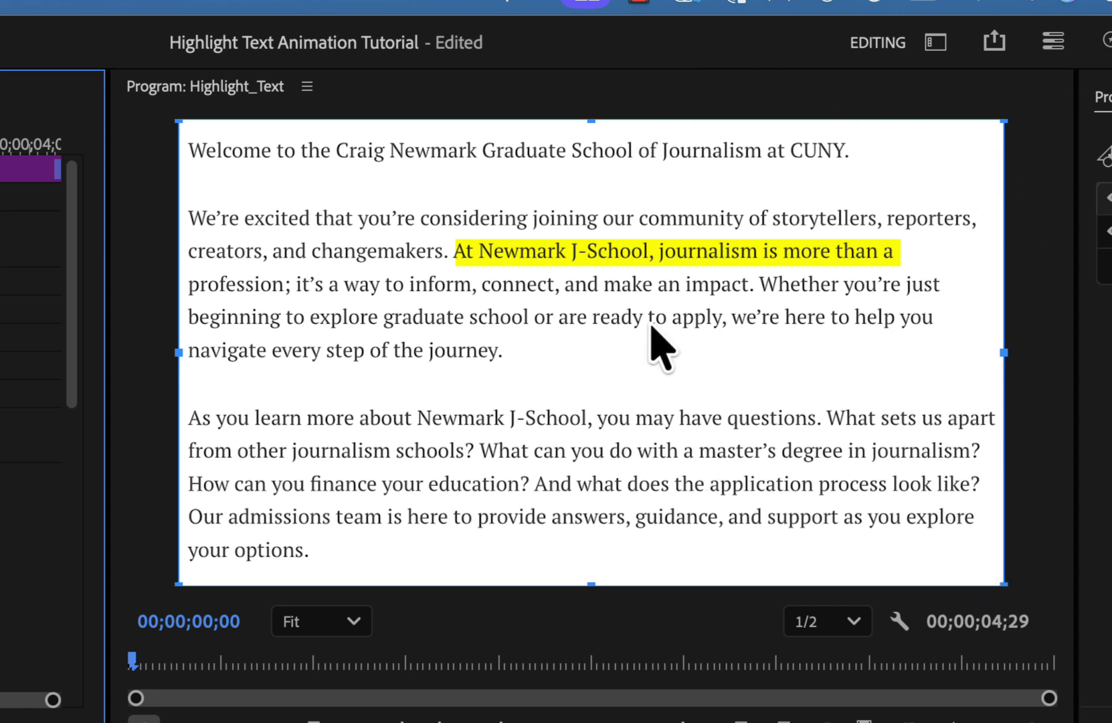
click(1006, 357)
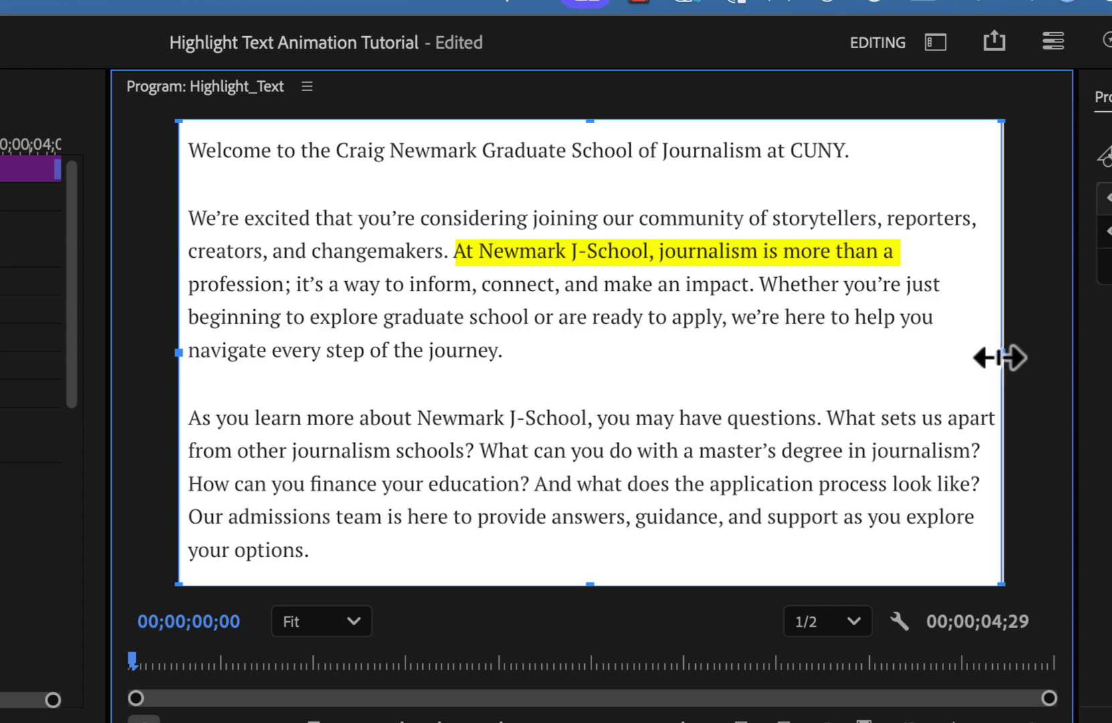
drag(1005, 358, 453, 315)
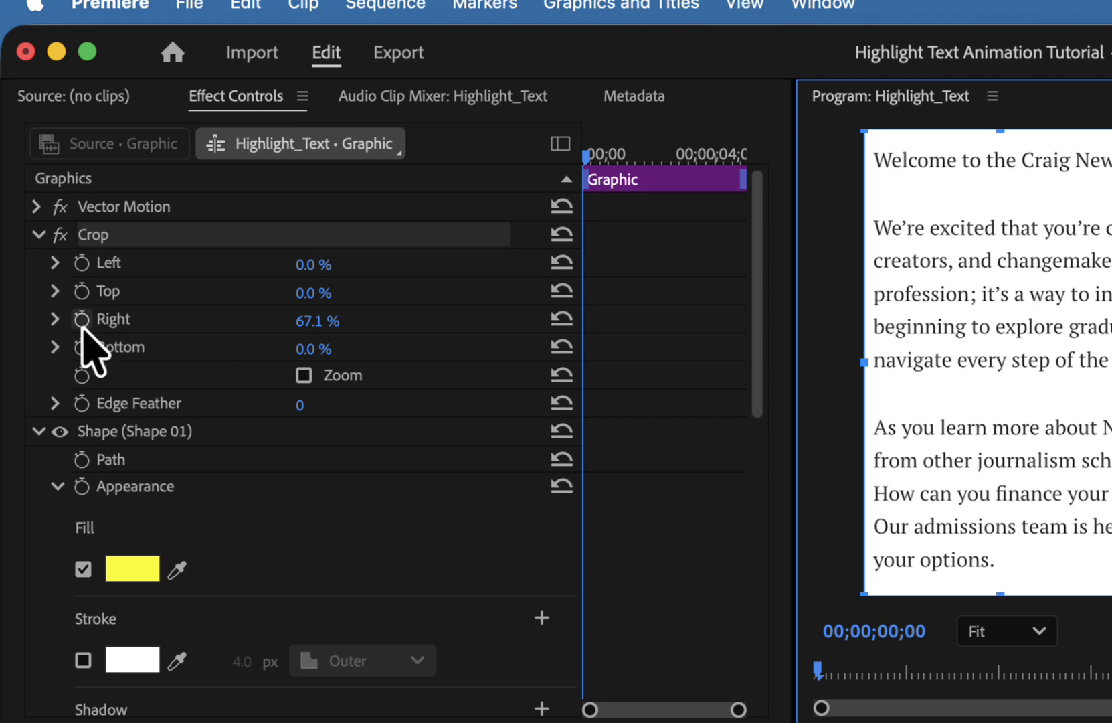
click(81, 322)
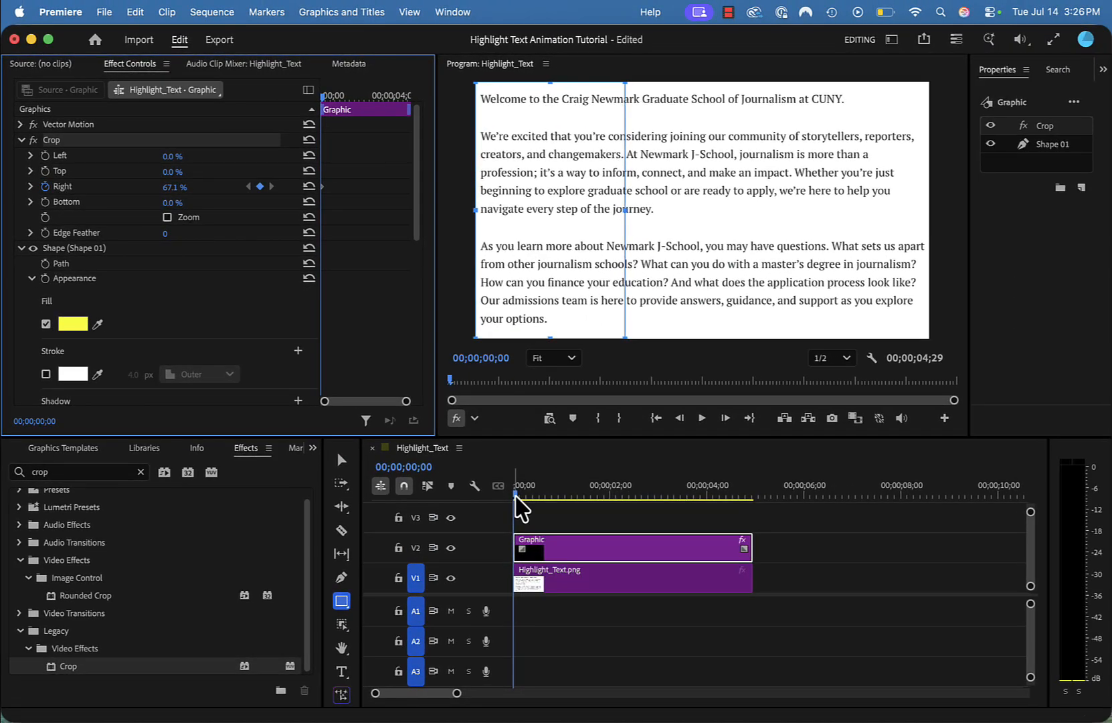
- At 00;00;04;03, set the Graphic clip's right crop to 8.3 % to reveal the full highlight, and play the animation from the start
drag(517, 498, 718, 510)
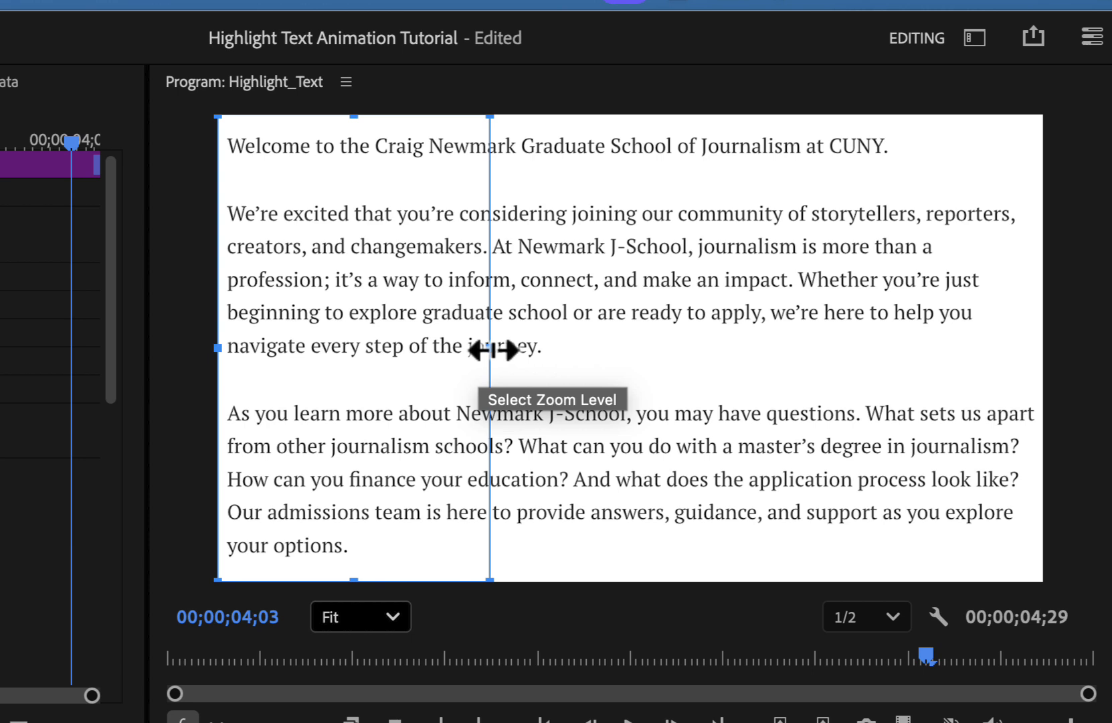
drag(493, 349, 978, 366)
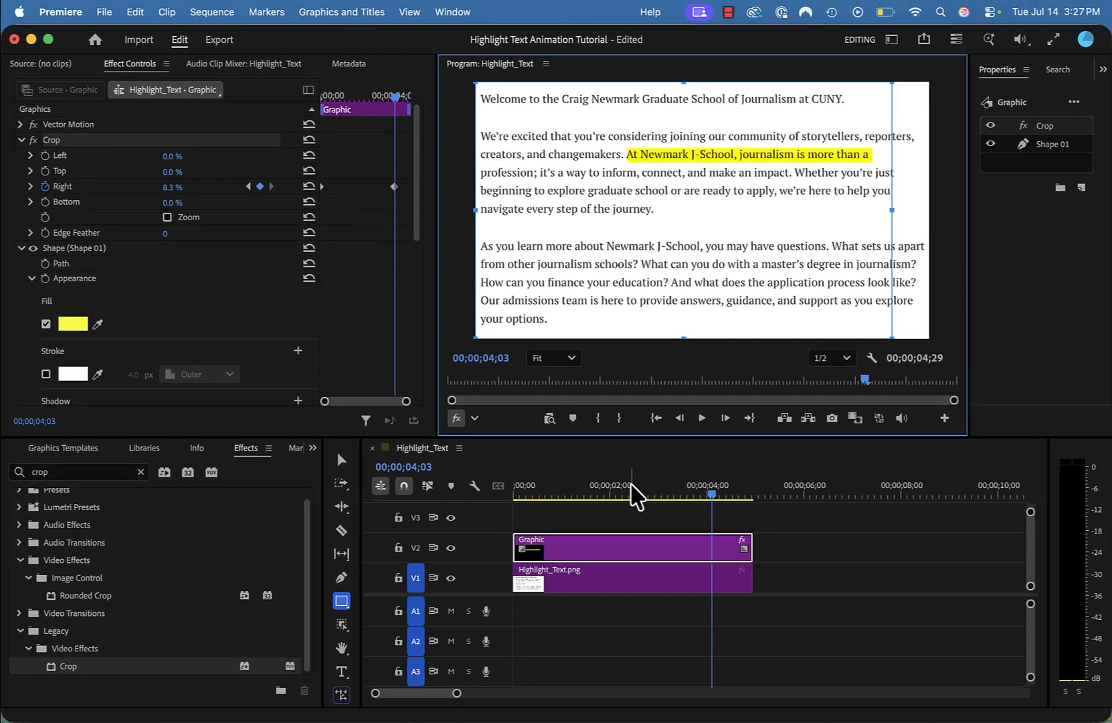
drag(714, 496, 479, 509)
click(702, 419)
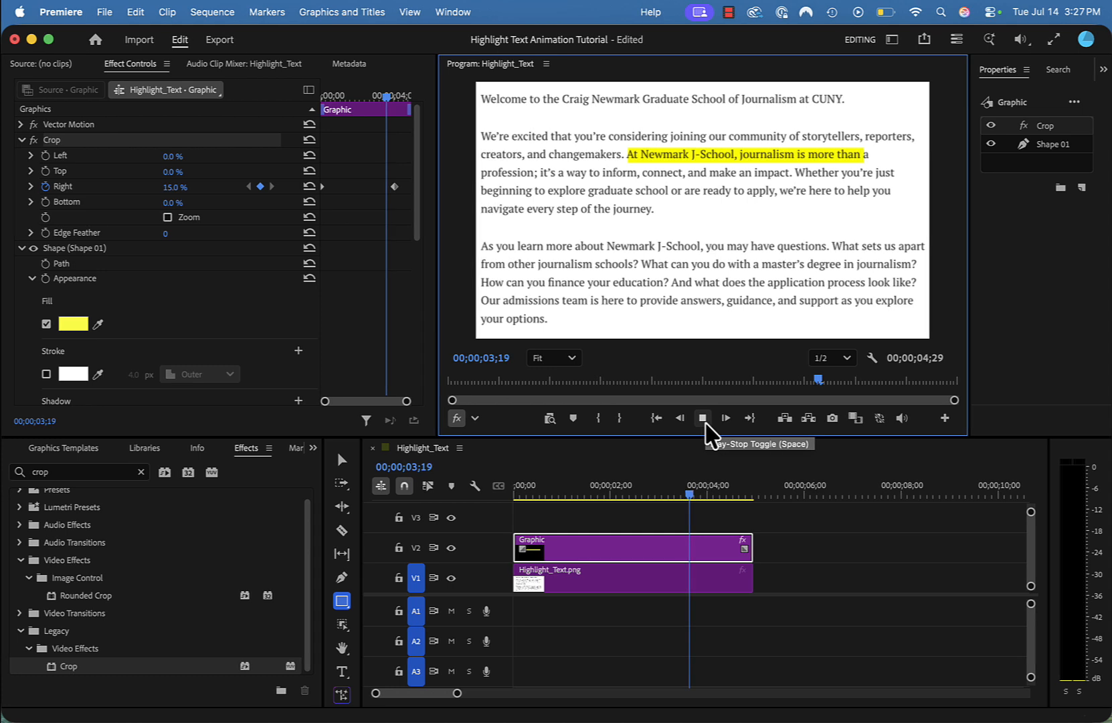
- Reselect the Graphic clip on V2 and play the highlight animation from the beginning of the clip
drag(715, 495, 644, 495)
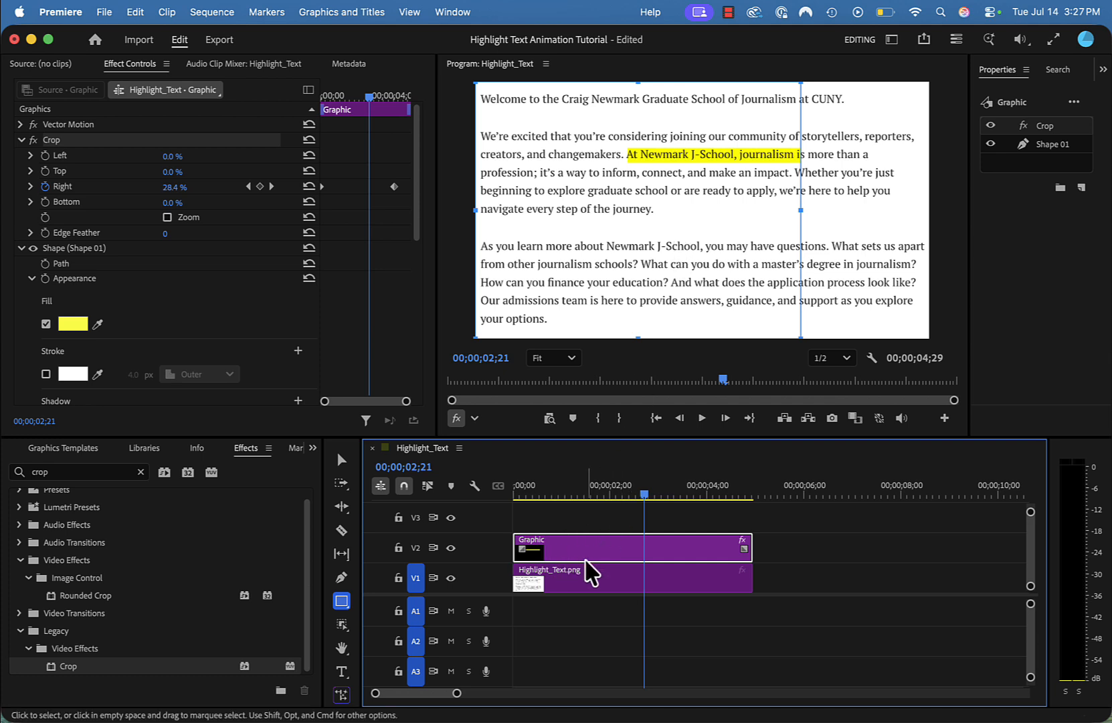
click(606, 522)
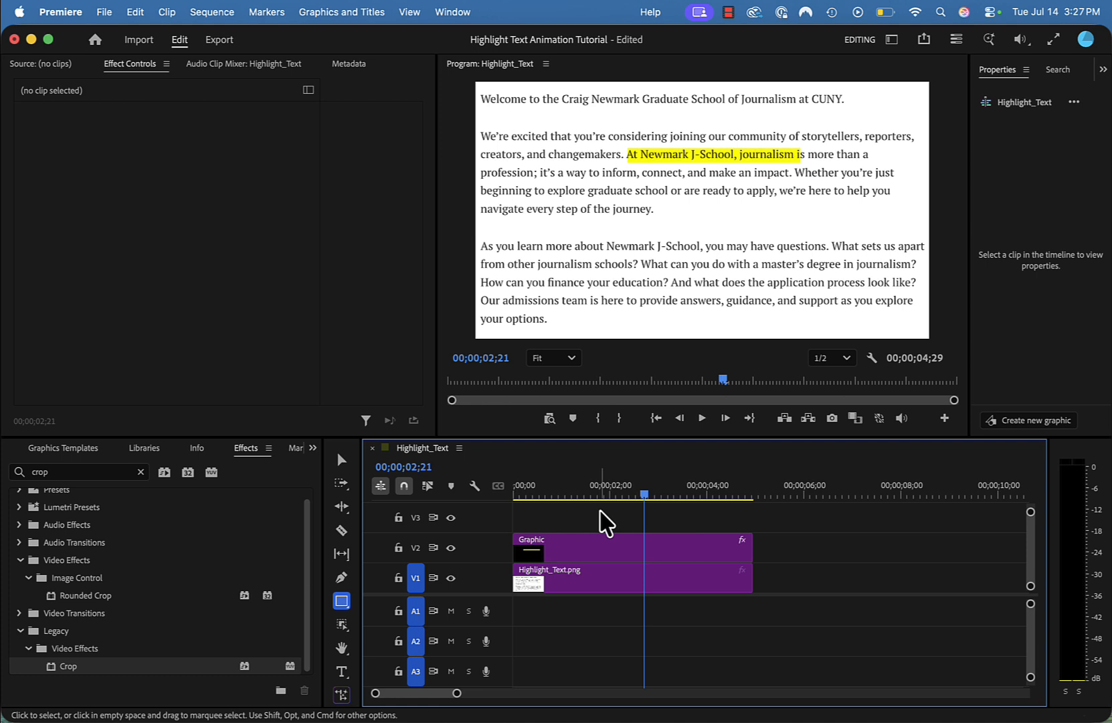
click(606, 547)
drag(372, 100, 292, 121)
key(space)
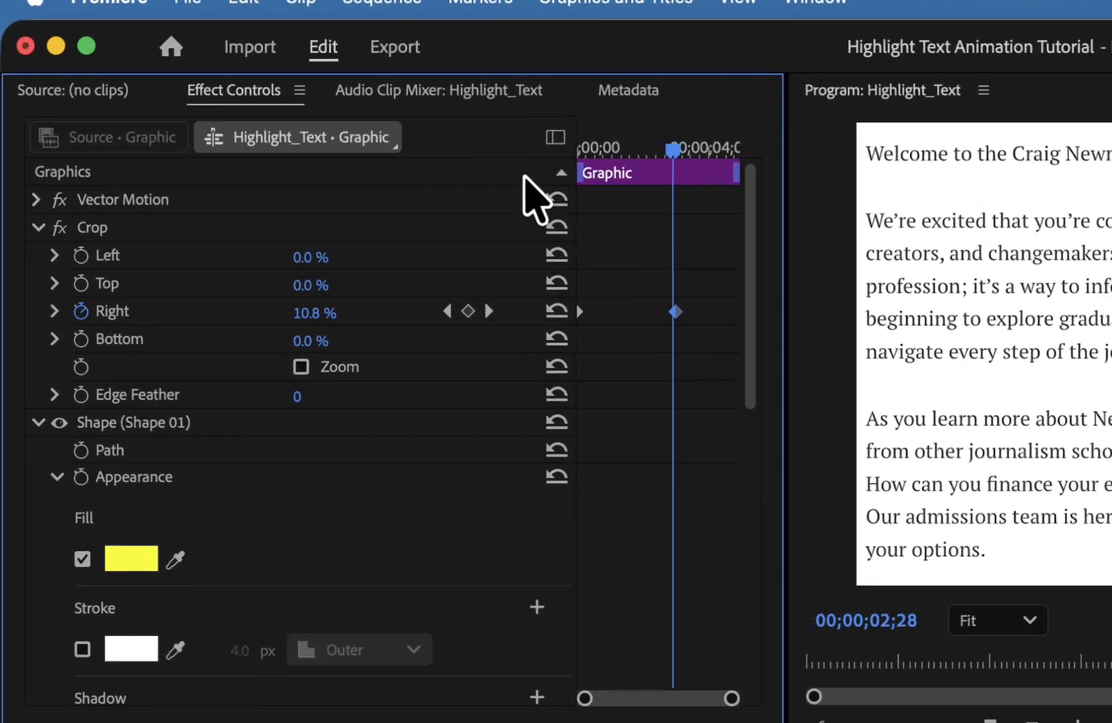
- Speed up the highlight by moving the ending Right crop keyframe earlier, to just before two seconds, and replay from the start
drag(675, 311, 635, 312)
drag(680, 149, 474, 167)
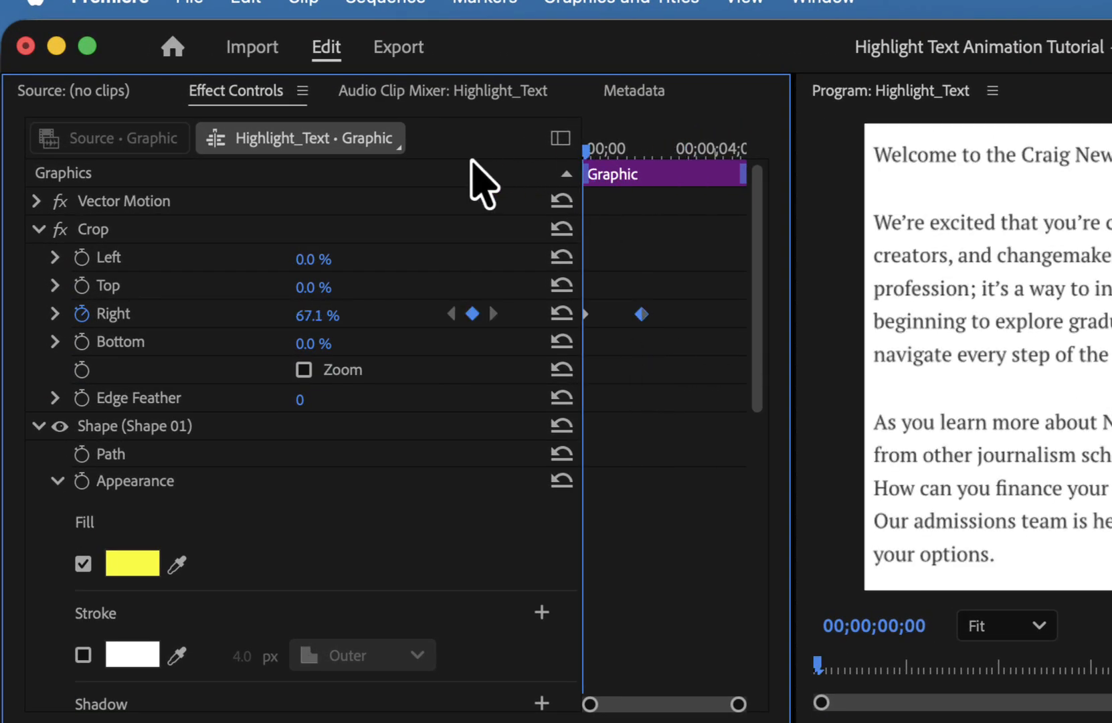
key(space)
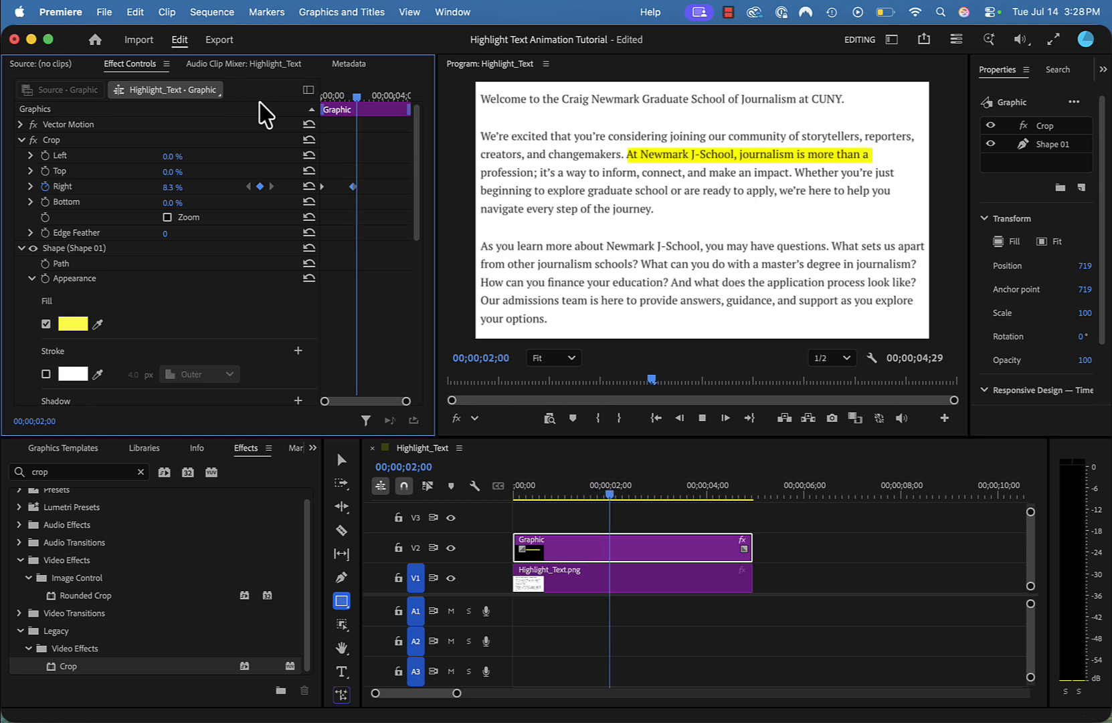
key(space)
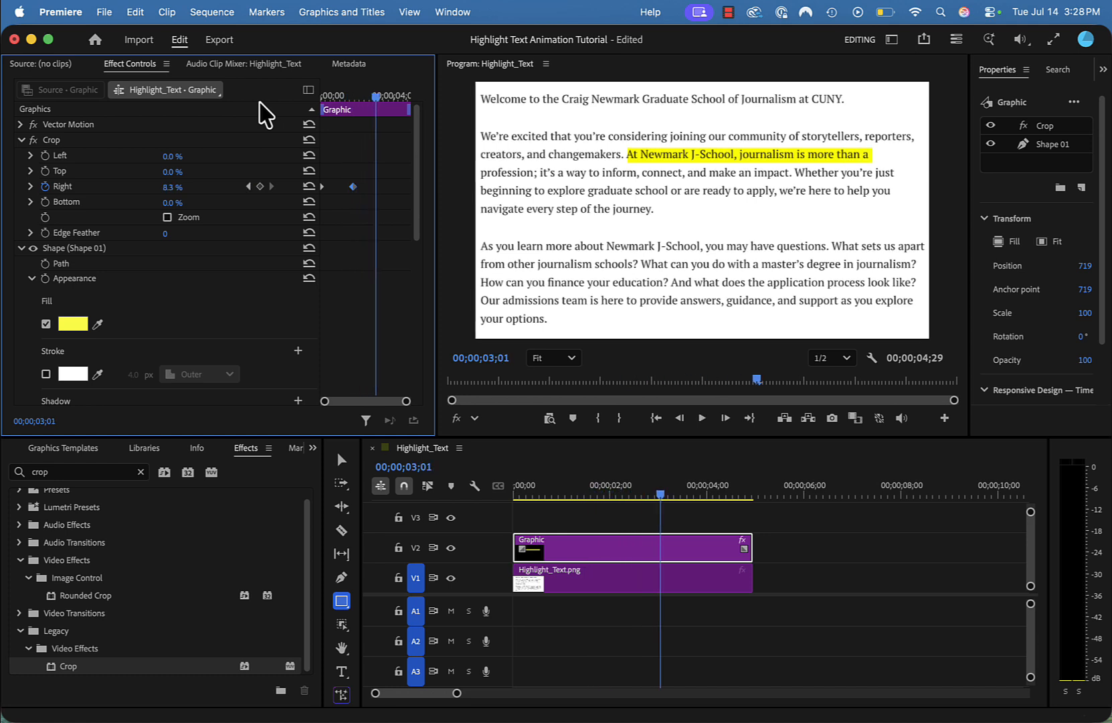